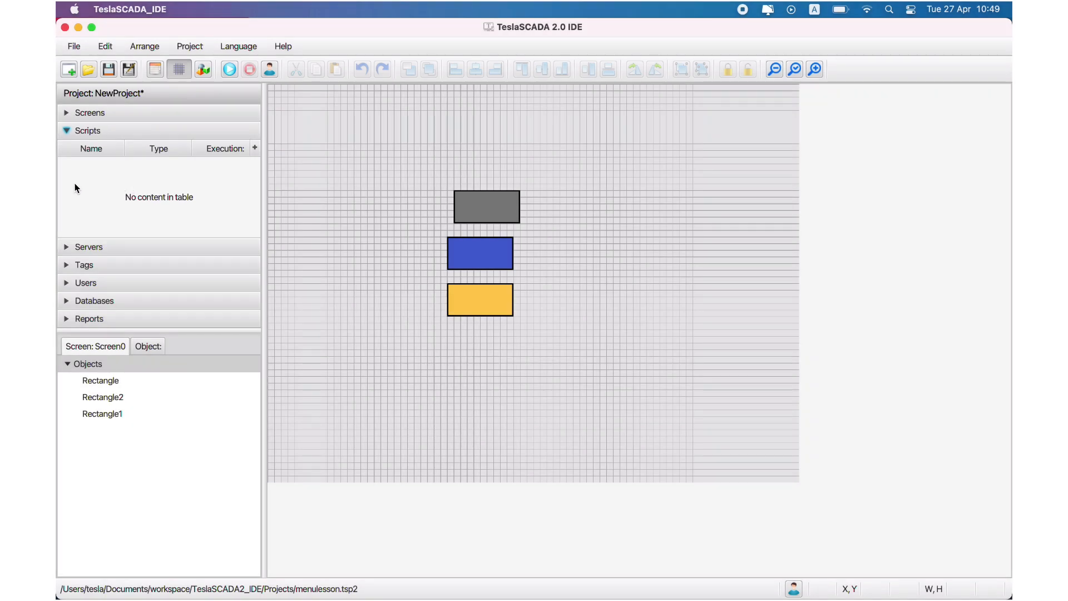
{"action": "right_click", "coordinate": [76, 181]}
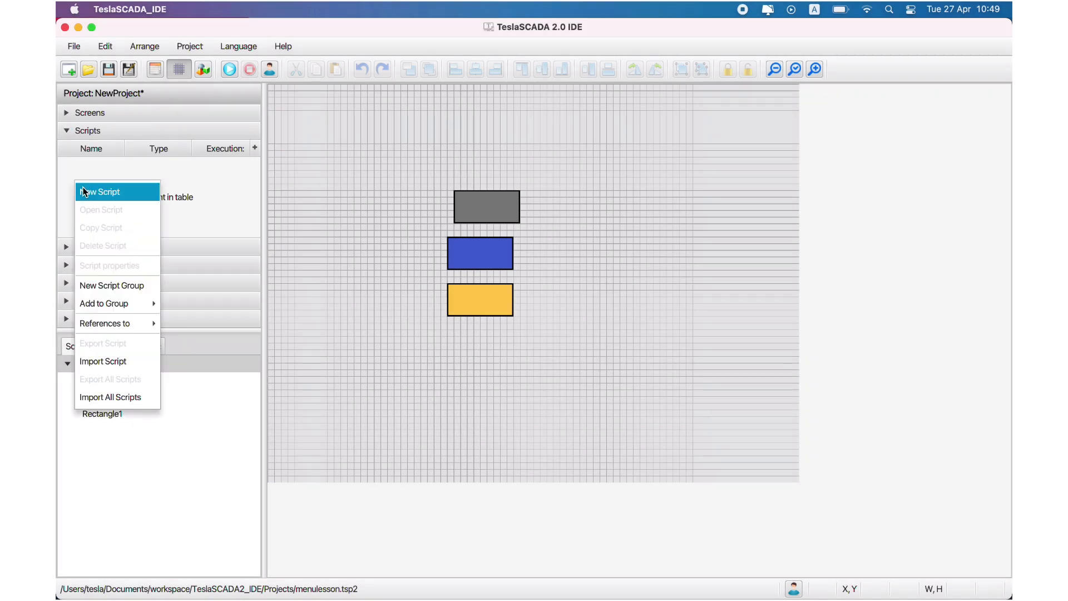
{"action": "left_click", "coordinate": [86, 162]}
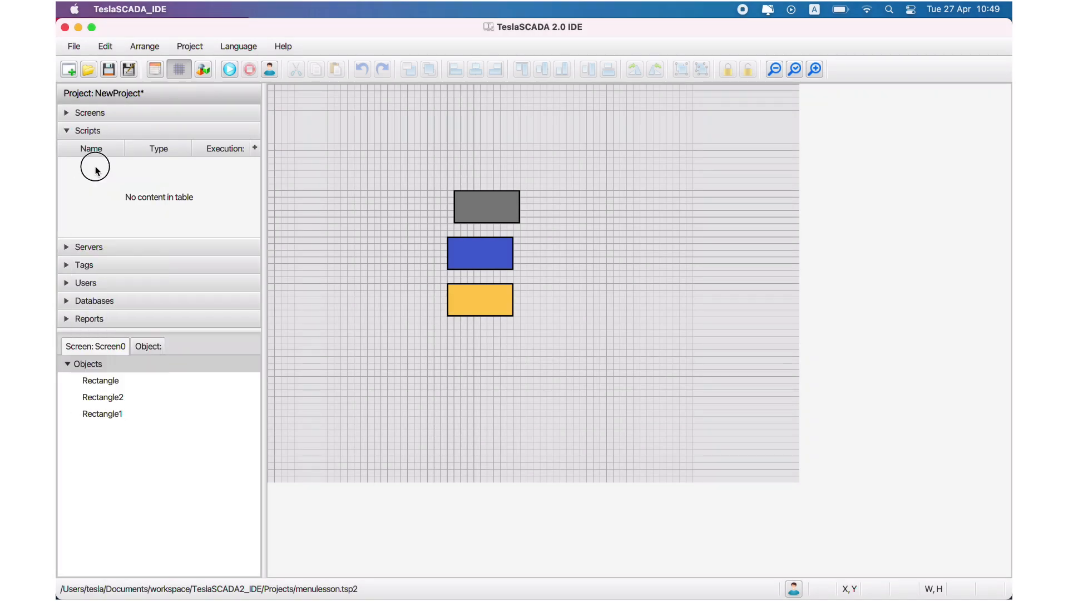
- Hide the Execution column of the scripts table and show it again
{"action": "left_click", "coordinate": [254, 148]}
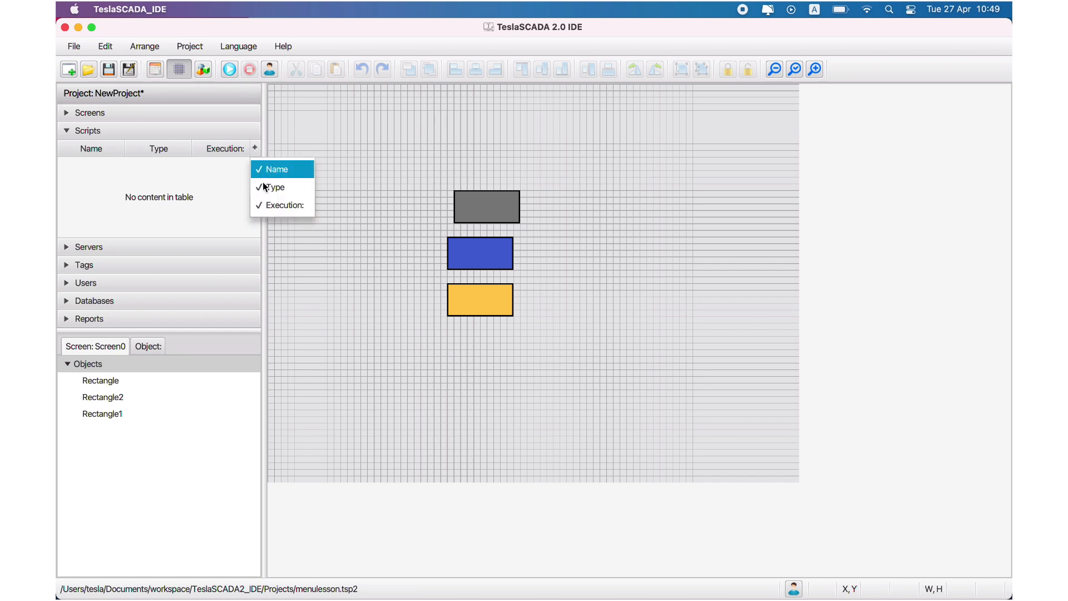
{"action": "left_click", "coordinate": [263, 201]}
{"action": "left_click", "coordinate": [254, 148]}
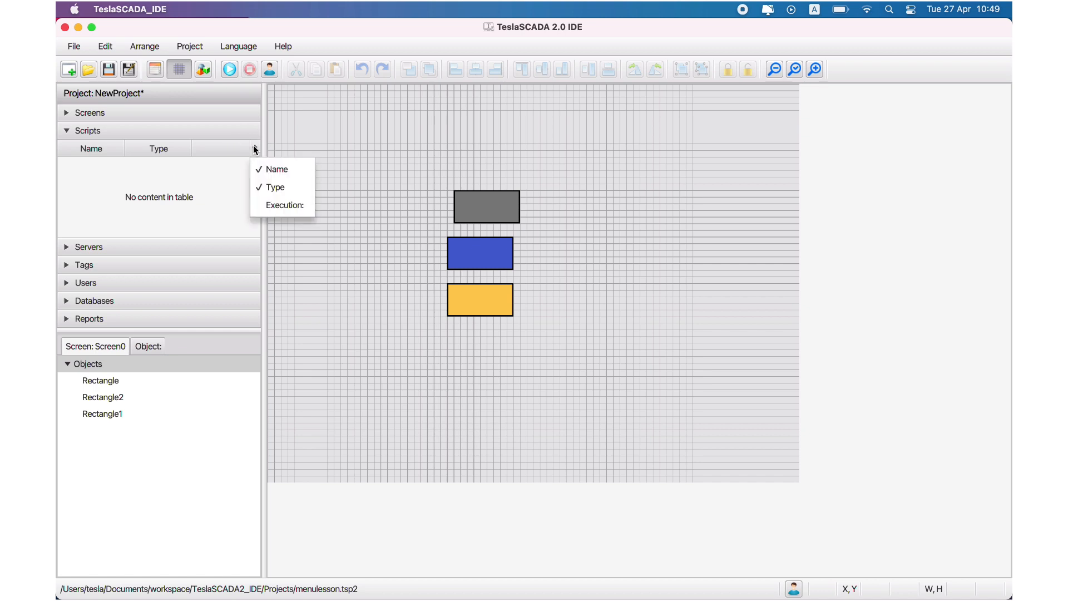
{"action": "left_click", "coordinate": [262, 206]}
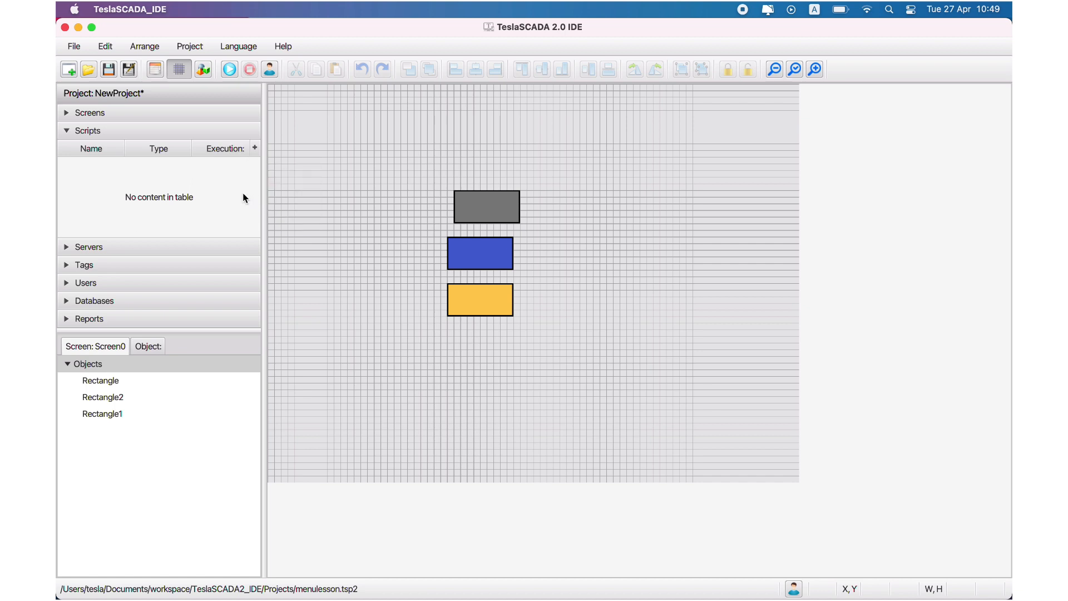
- Create a new script of type General in the FBD (Function block diagrams) language, keeping the default properties
{"action": "right_click", "coordinate": [86, 174]}
{"action": "left_click", "coordinate": [98, 188]}
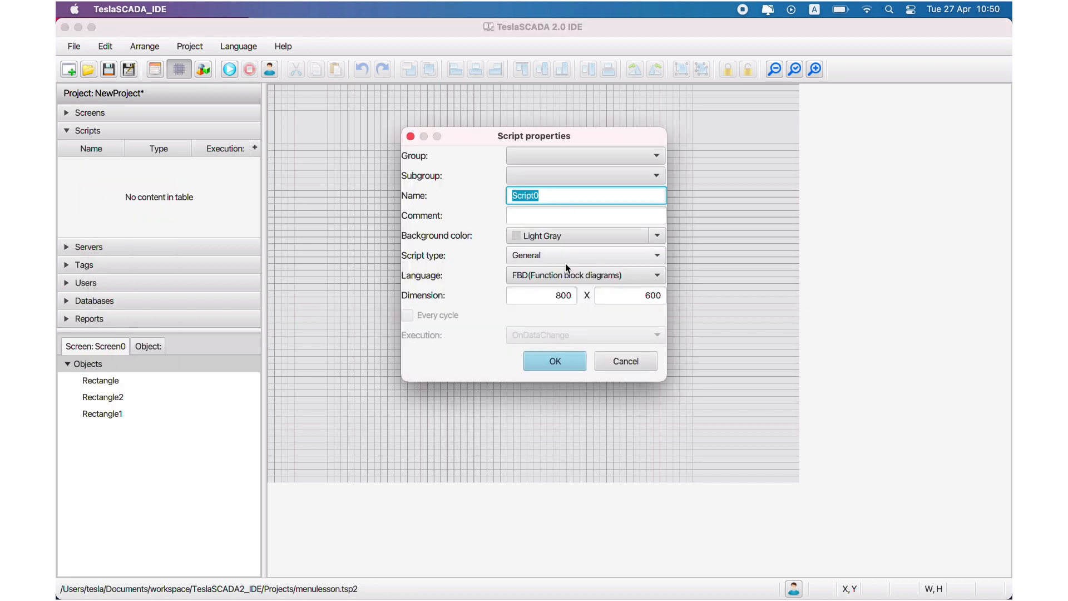
{"action": "left_click", "coordinate": [580, 257]}
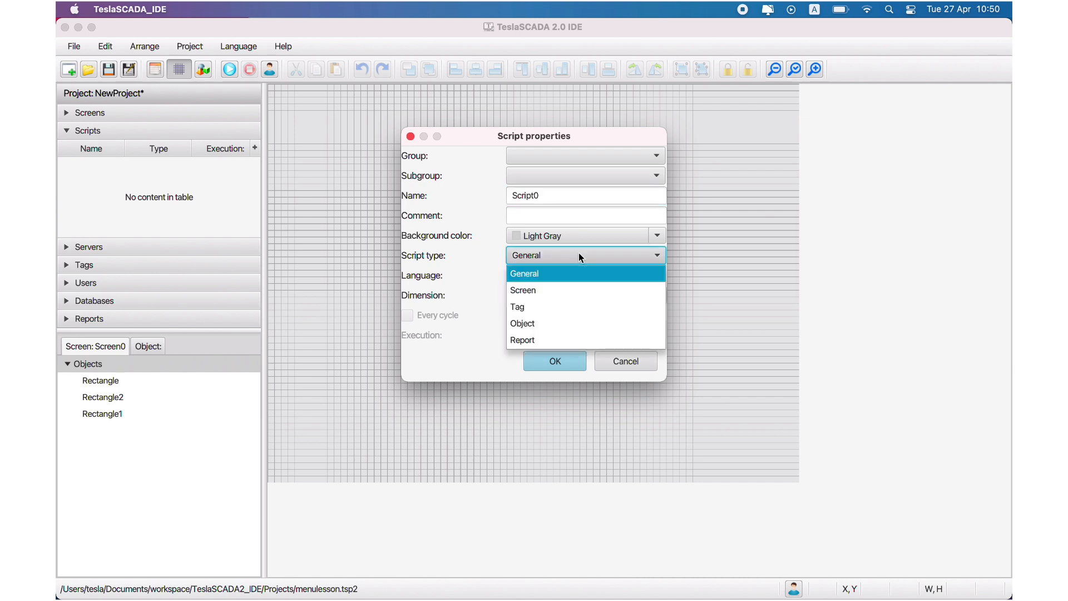
{"action": "left_click", "coordinate": [580, 255]}
{"action": "left_click", "coordinate": [580, 257]}
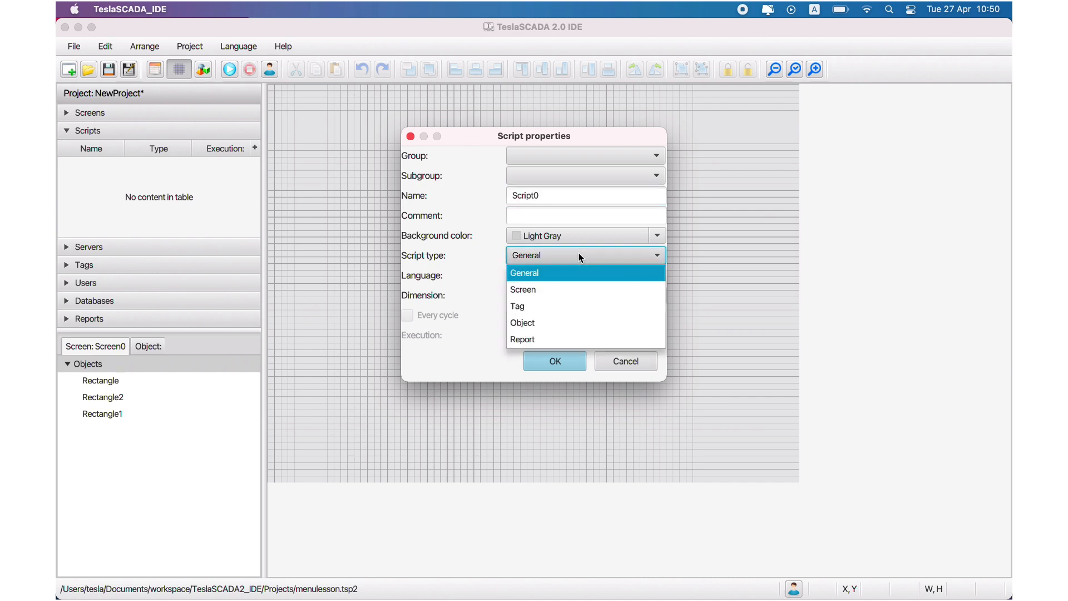
{"action": "left_click", "coordinate": [581, 256]}
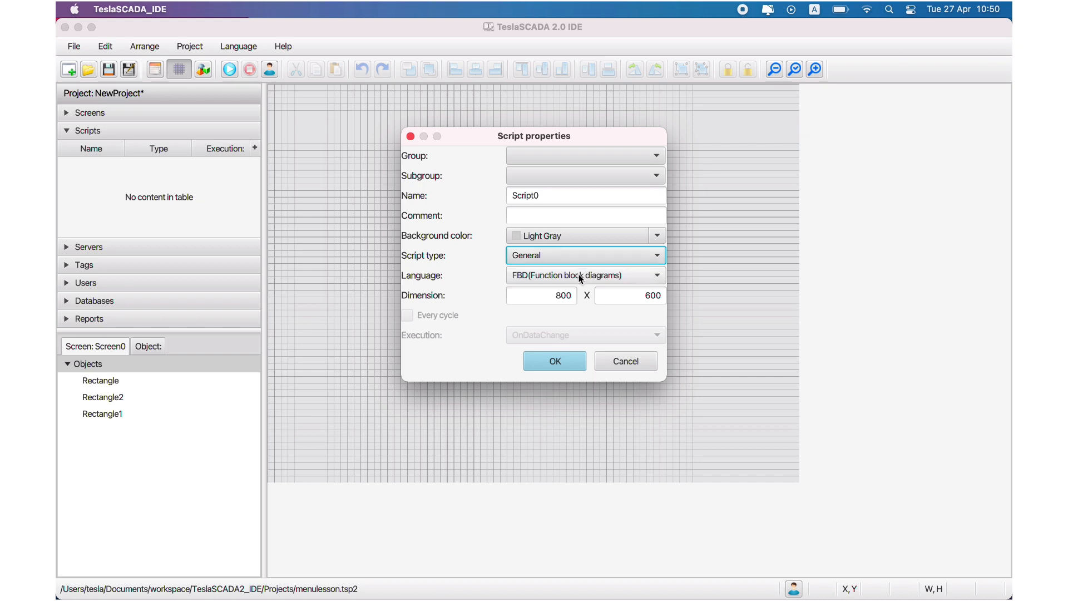
{"action": "left_click", "coordinate": [556, 362]}
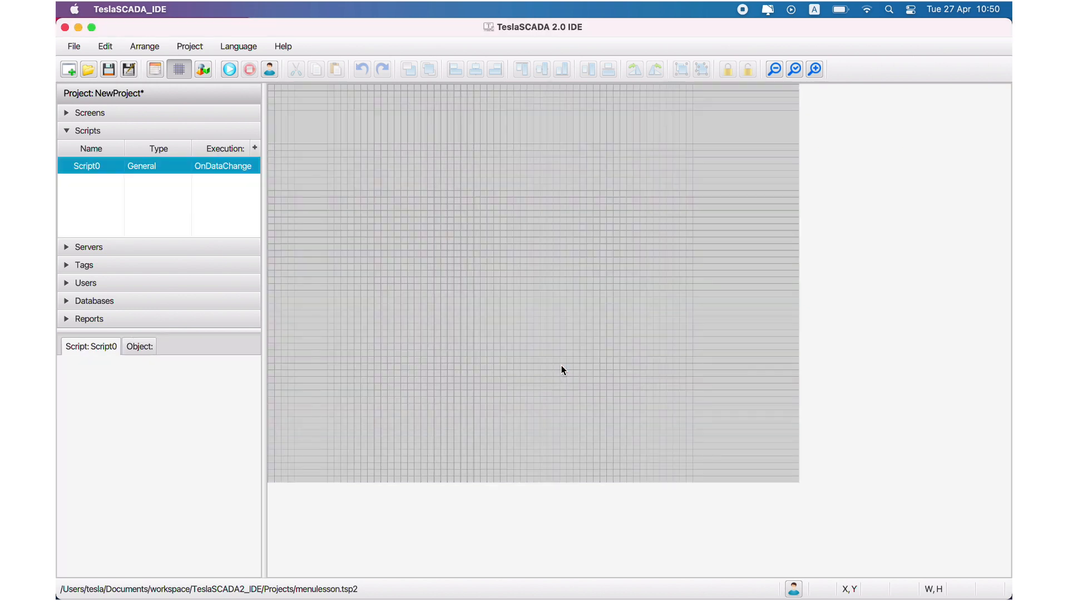
- Create a second script of type Screen in ST (Structured text) with OnOpen execution
{"action": "right_click", "coordinate": [104, 191]}
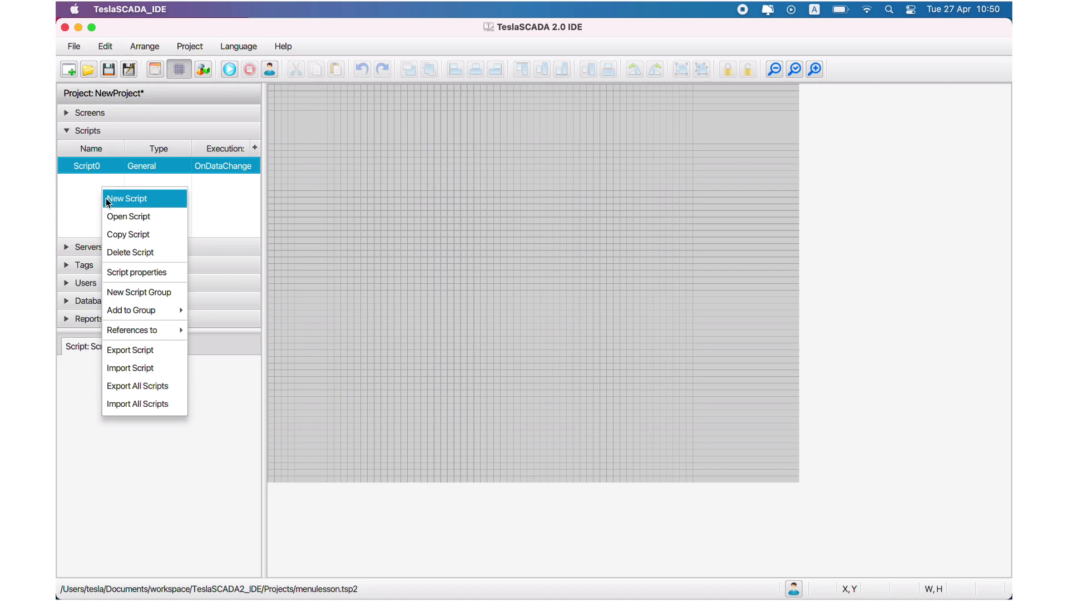
{"action": "left_click", "coordinate": [105, 198]}
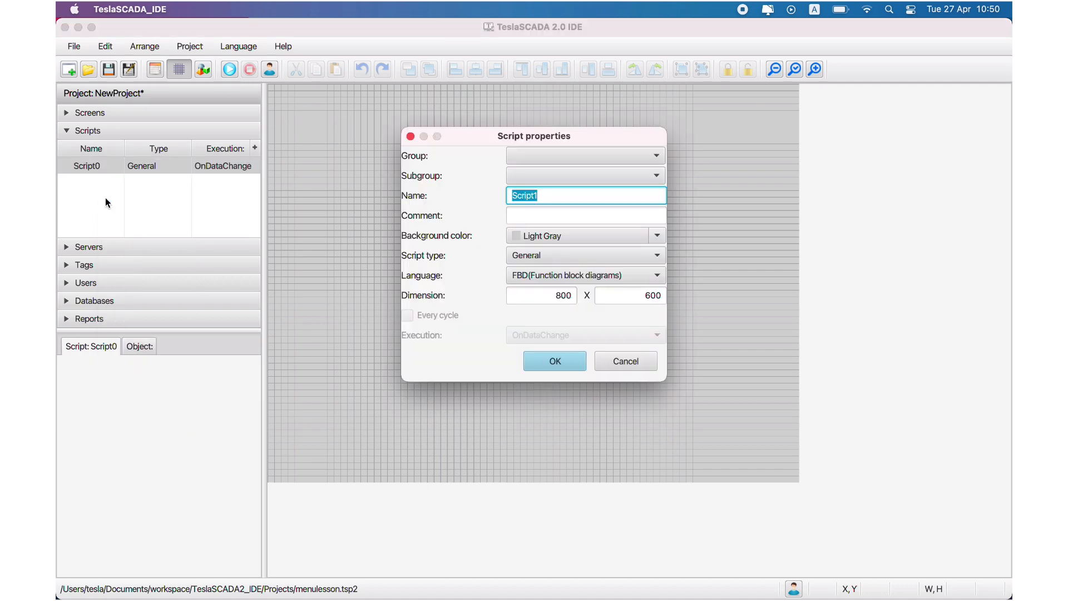
{"action": "left_click", "coordinate": [575, 256]}
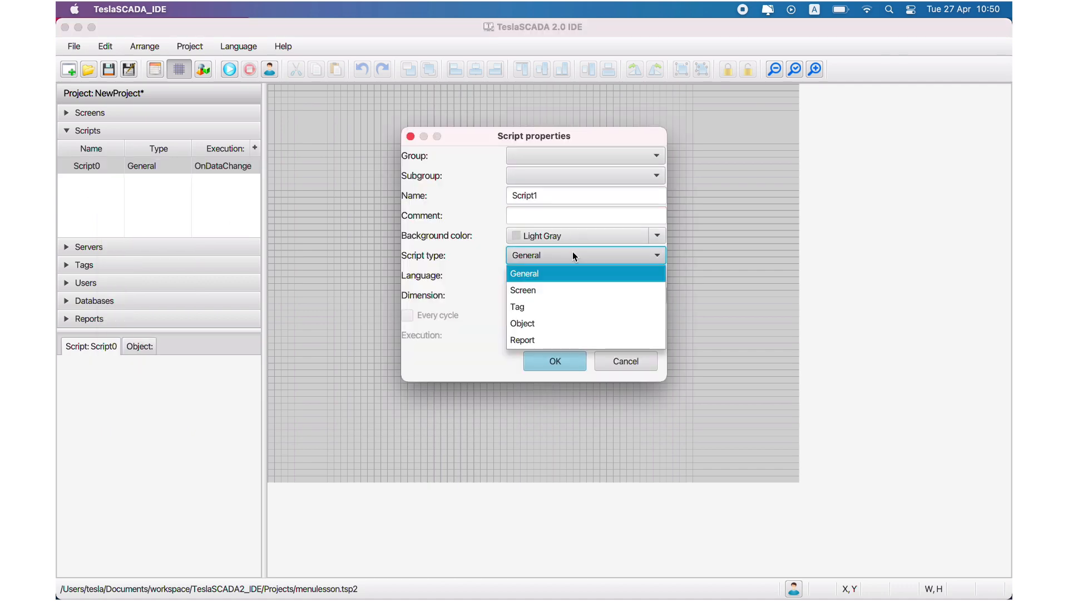
{"action": "left_click", "coordinate": [559, 289]}
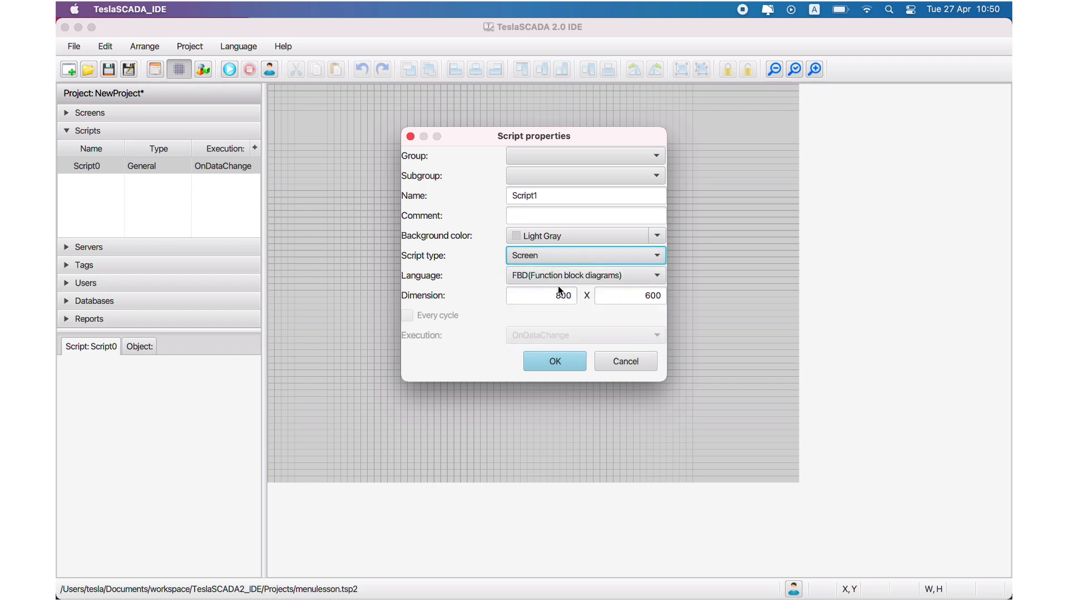
{"action": "left_click", "coordinate": [559, 275]}
{"action": "left_click", "coordinate": [558, 289]}
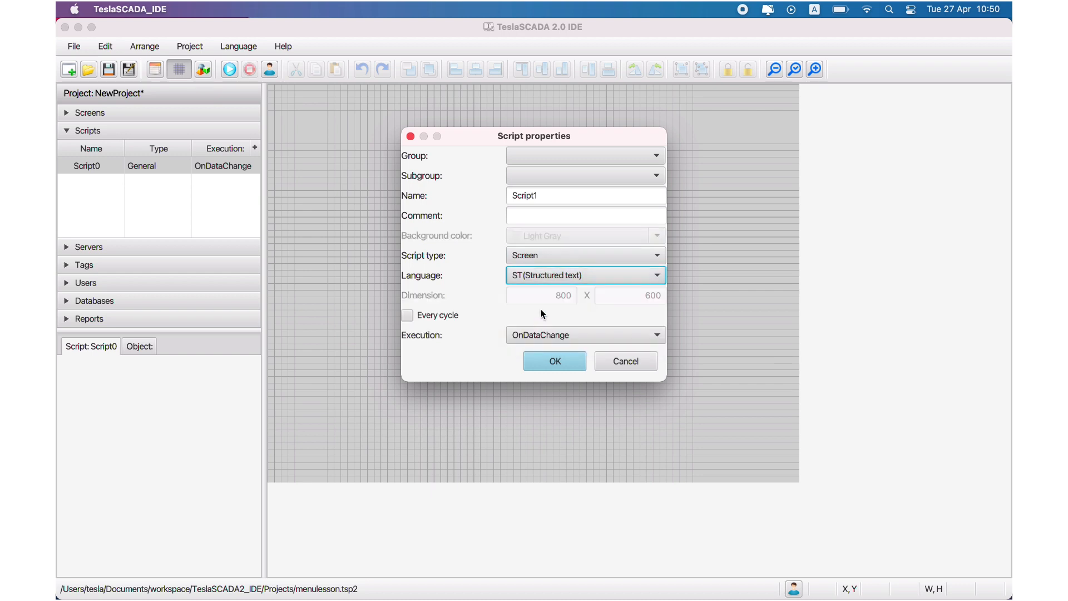
{"action": "left_click", "coordinate": [559, 333]}
{"action": "left_click", "coordinate": [549, 369]}
{"action": "left_click", "coordinate": [543, 364]}
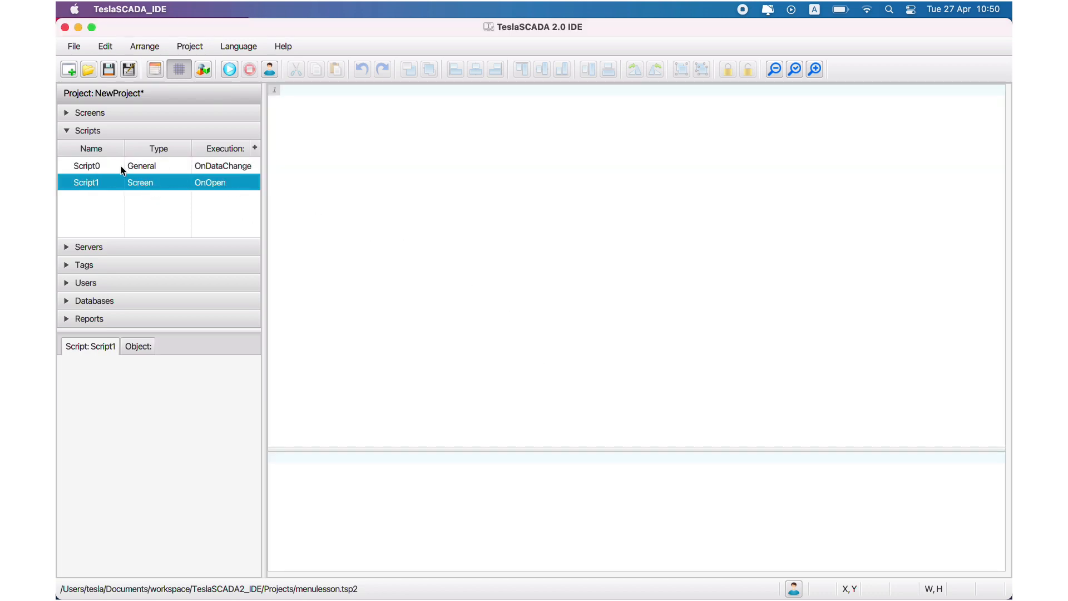
- Create a third script of type Tag, keeping its remaining properties at their defaults
{"action": "right_click", "coordinate": [121, 196]}
{"action": "left_click", "coordinate": [140, 214]}
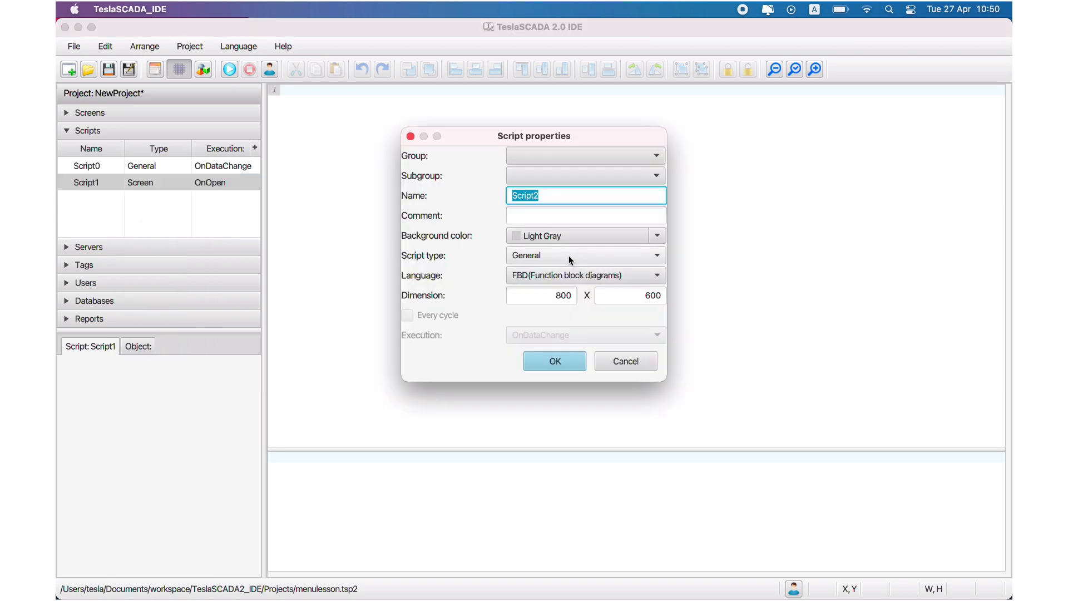
{"action": "left_click", "coordinate": [569, 256]}
{"action": "left_click", "coordinate": [545, 308]}
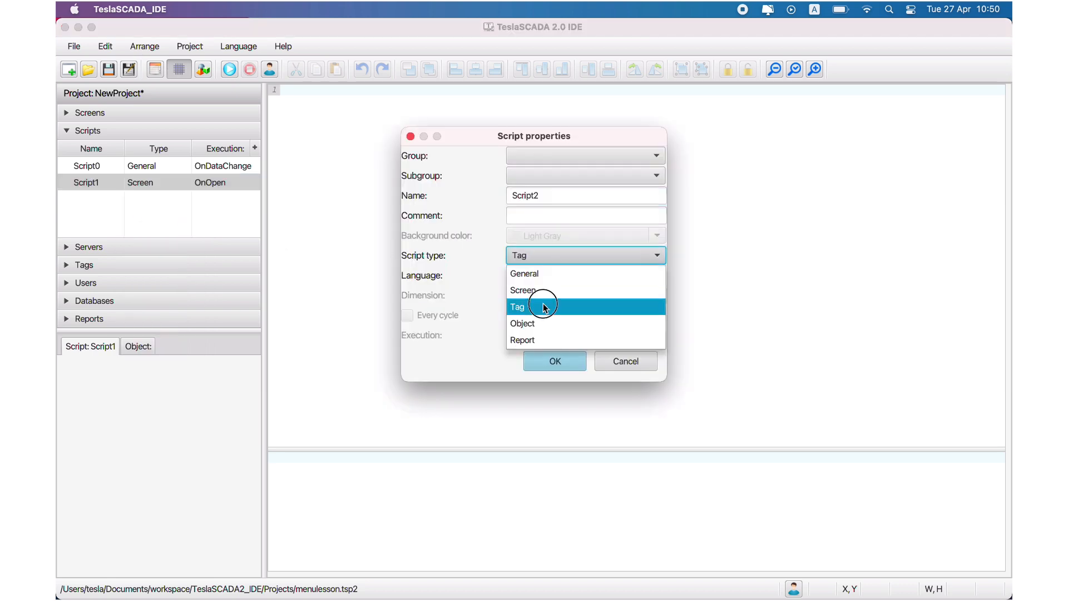
{"action": "left_click", "coordinate": [557, 361]}
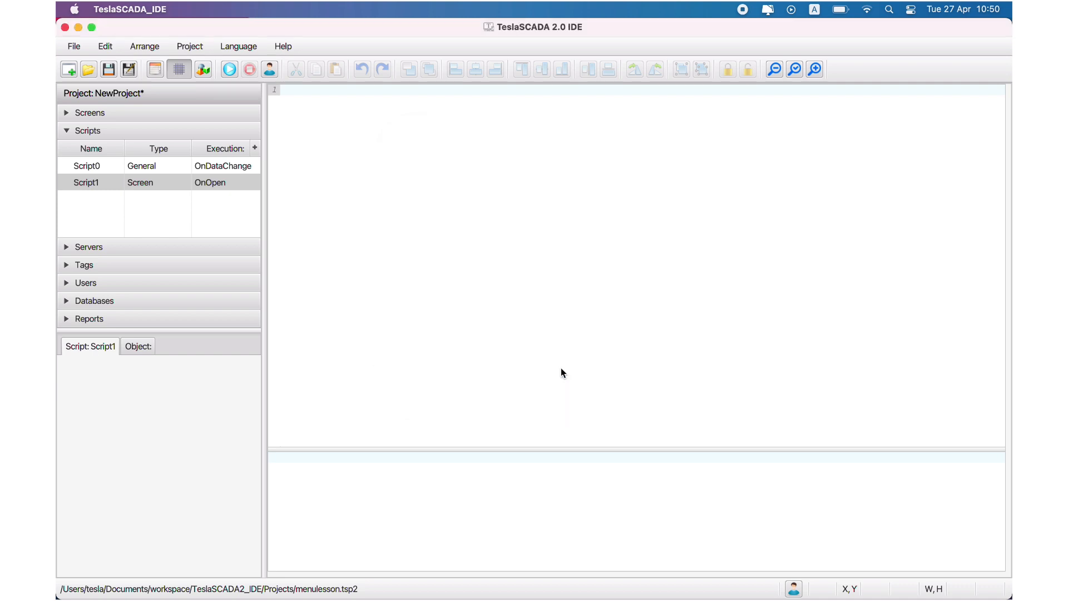
- Open Script1, then Script0, and return to Script1 in the script editor
{"action": "right_click", "coordinate": [122, 222]}
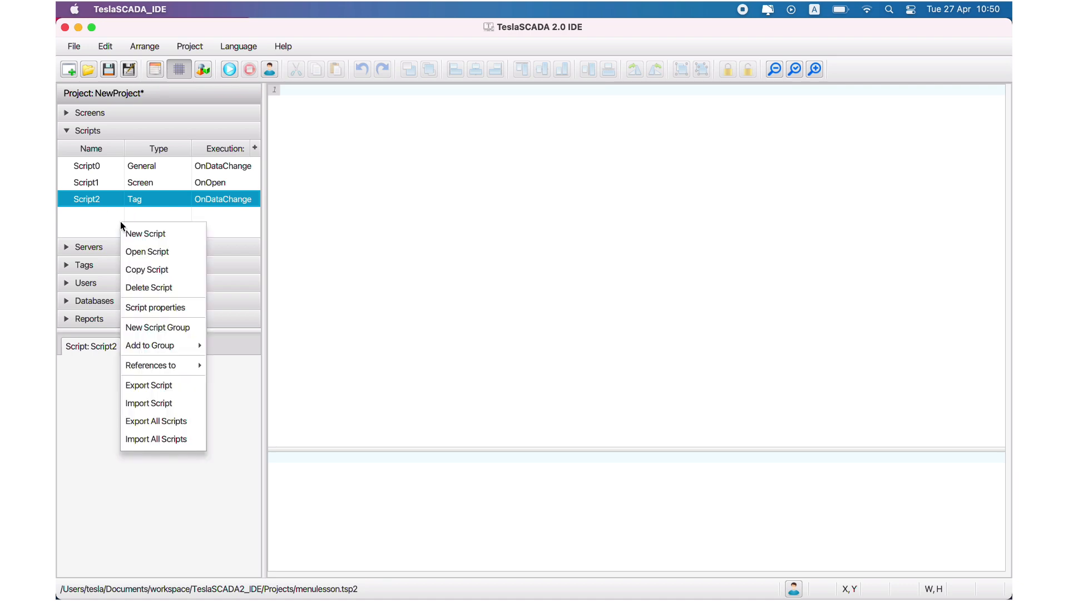
{"action": "left_click", "coordinate": [90, 212]}
{"action": "right_click", "coordinate": [109, 185]}
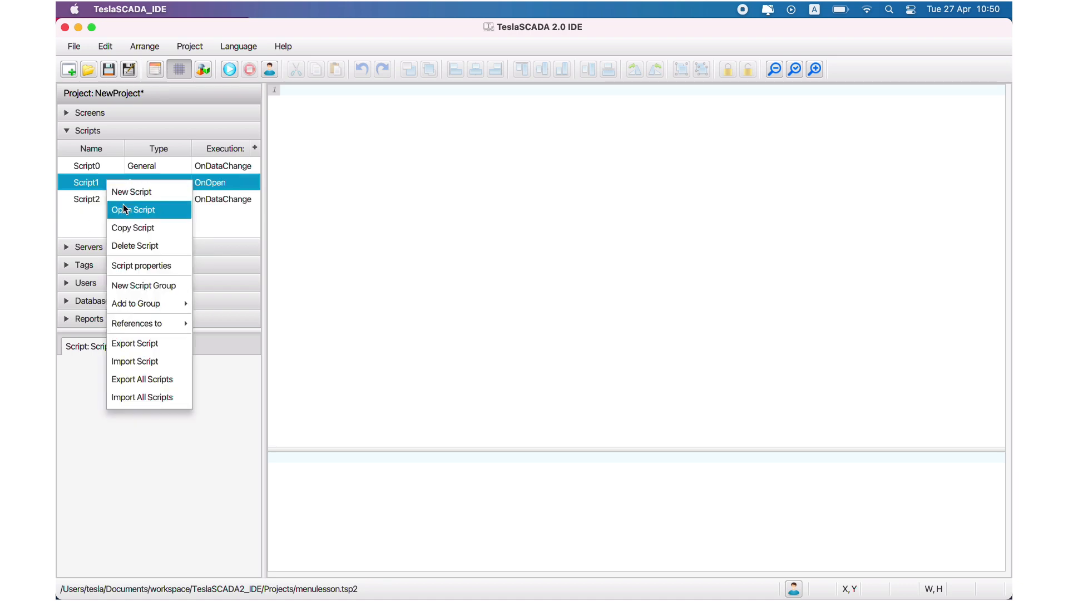
{"action": "left_click", "coordinate": [125, 209]}
{"action": "right_click", "coordinate": [121, 167]}
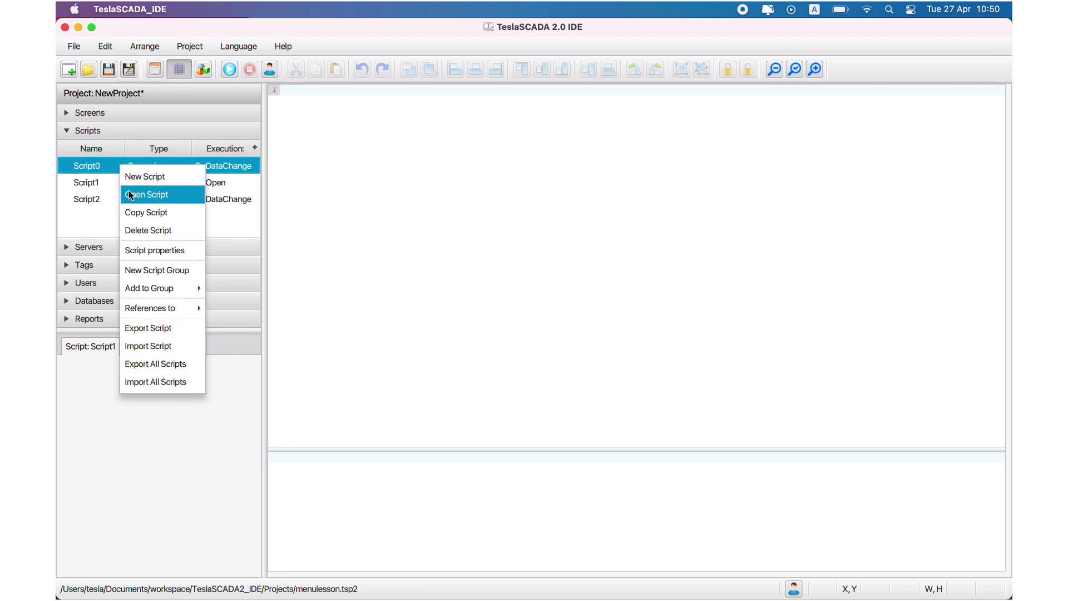
{"action": "left_click", "coordinate": [131, 195]}
{"action": "double_click", "coordinate": [123, 184]}
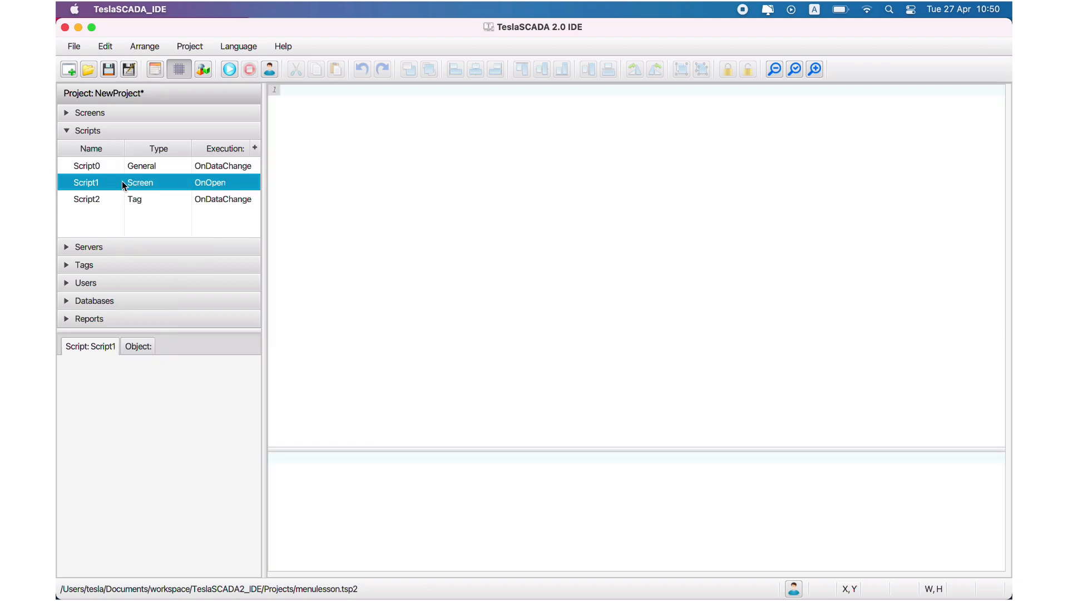
- Make a copy of Script2 in the scripts list
{"action": "right_click", "coordinate": [99, 212]}
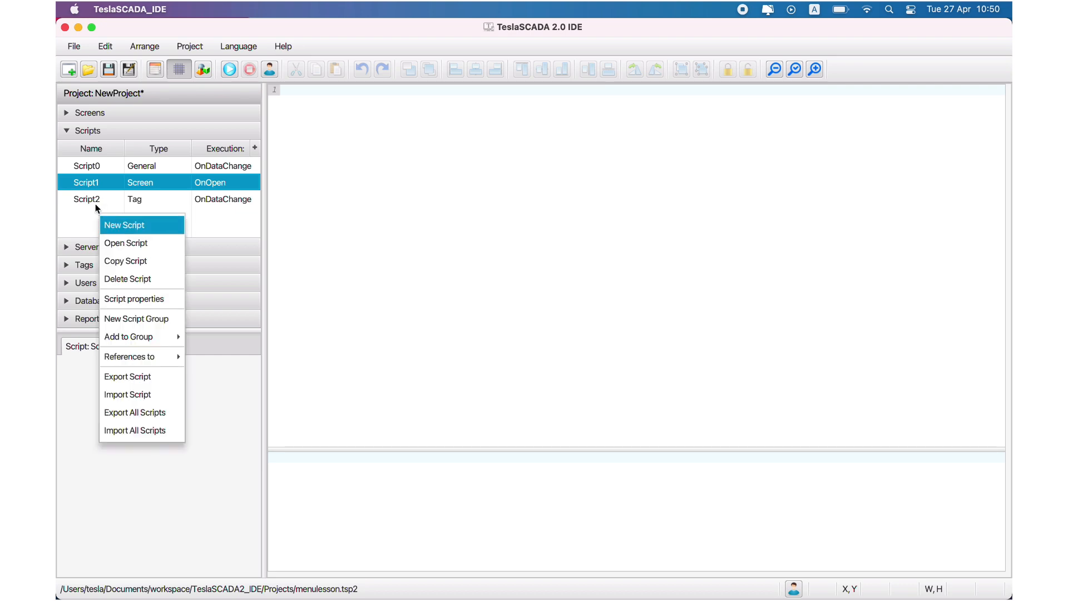
{"action": "left_click", "coordinate": [90, 201]}
{"action": "right_click", "coordinate": [90, 200]}
{"action": "left_click", "coordinate": [109, 247]}
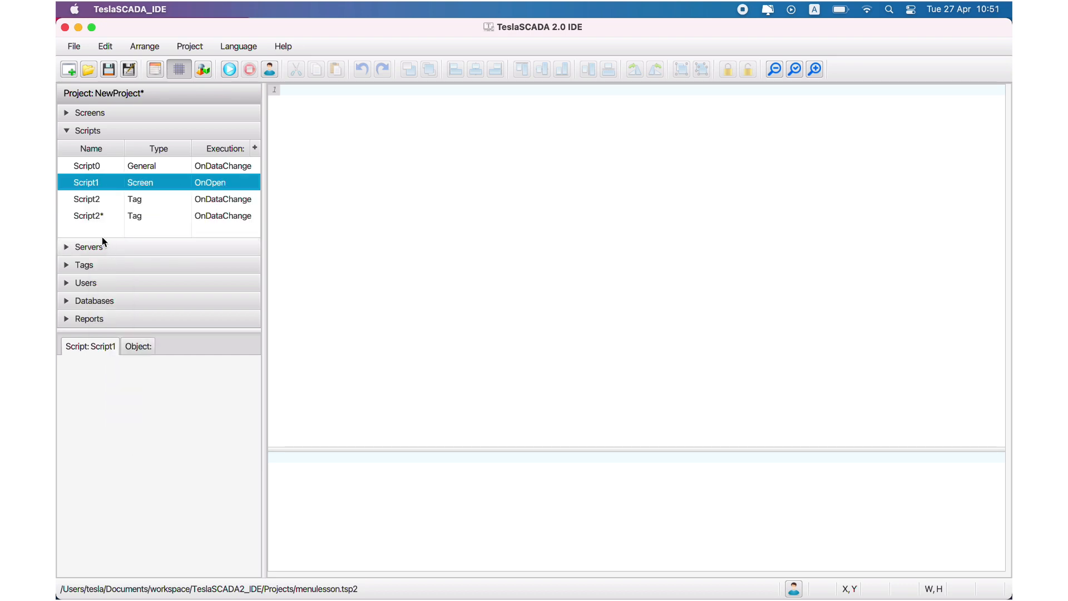
- Delete the duplicate of Script2 from the scripts list
{"action": "left_click", "coordinate": [91, 215]}
{"action": "right_click", "coordinate": [91, 216]}
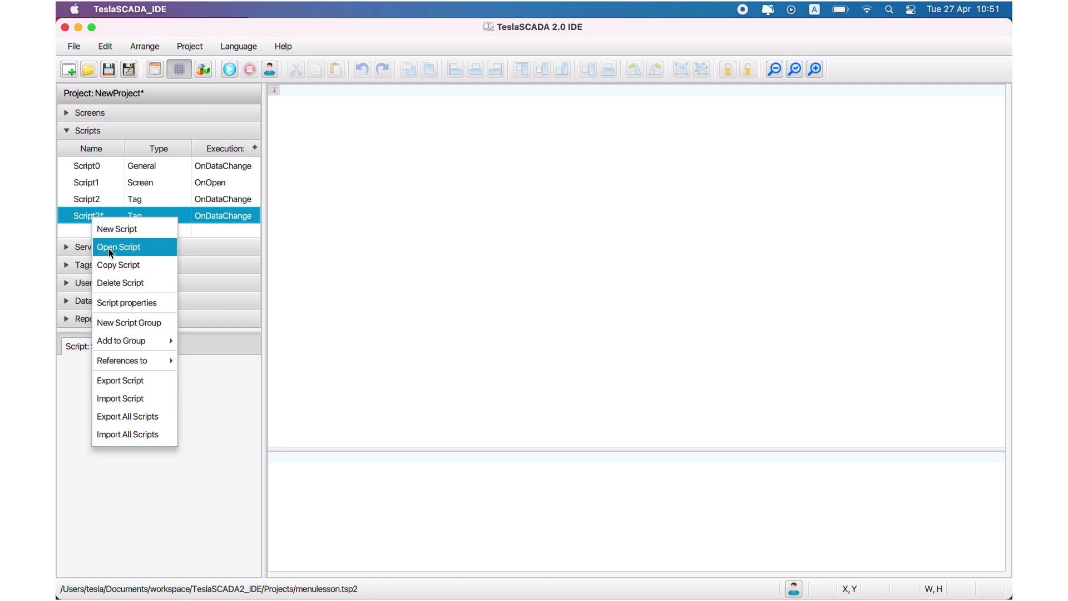
{"action": "left_click", "coordinate": [120, 284]}
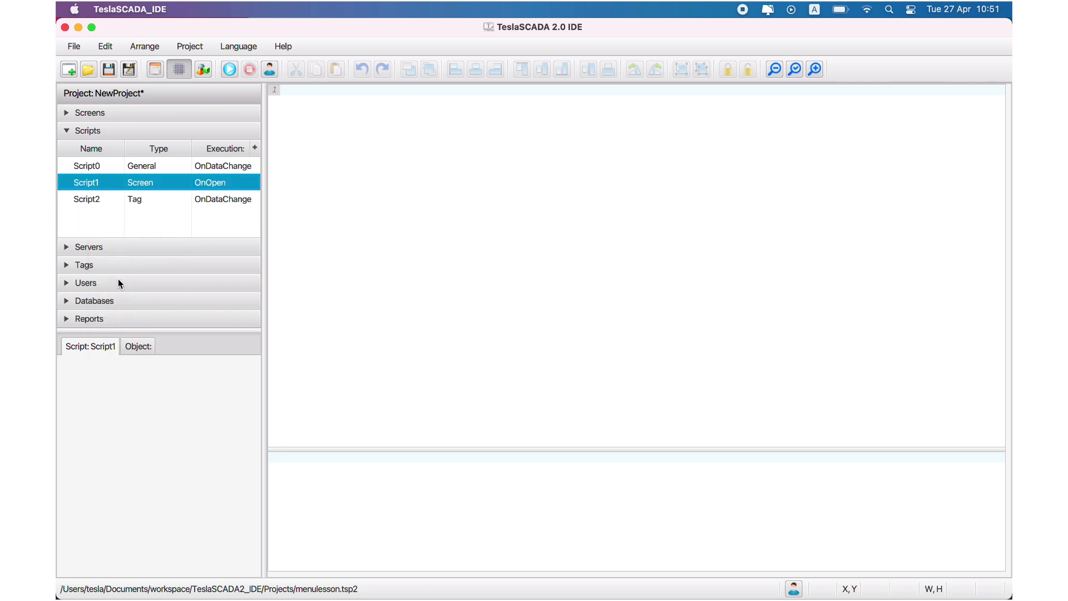
- View the script properties of Script1 and close them without changes
{"action": "right_click", "coordinate": [98, 213]}
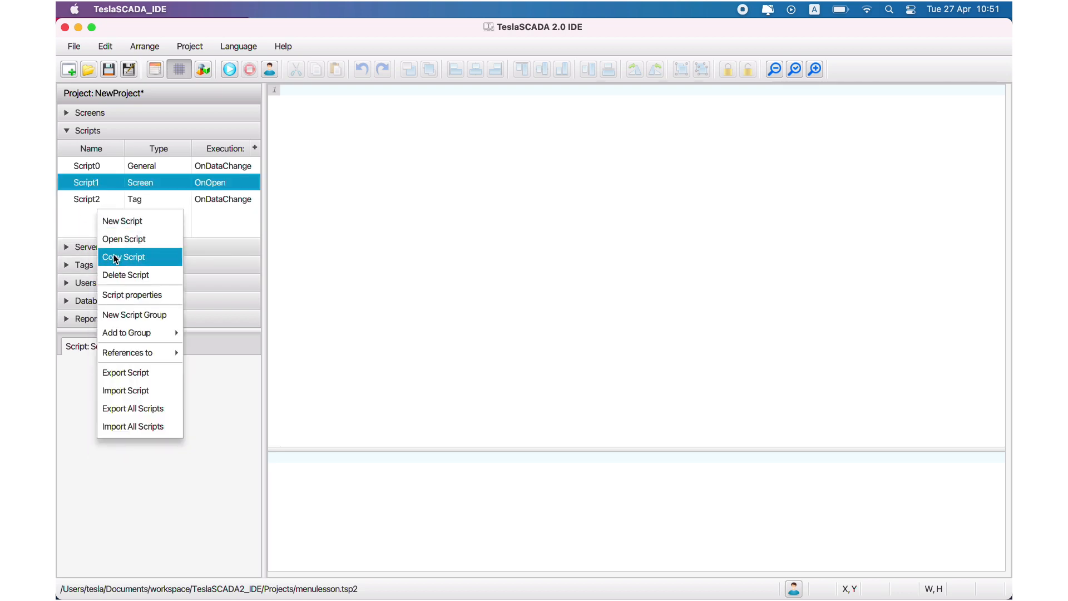
{"action": "left_click", "coordinate": [120, 294]}
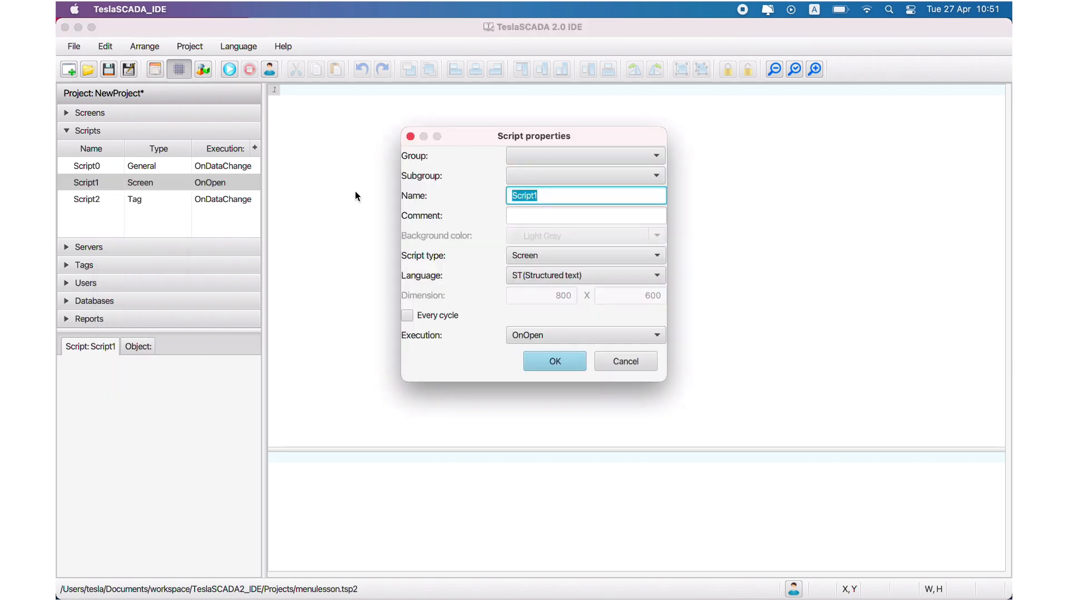
{"action": "left_click", "coordinate": [617, 361]}
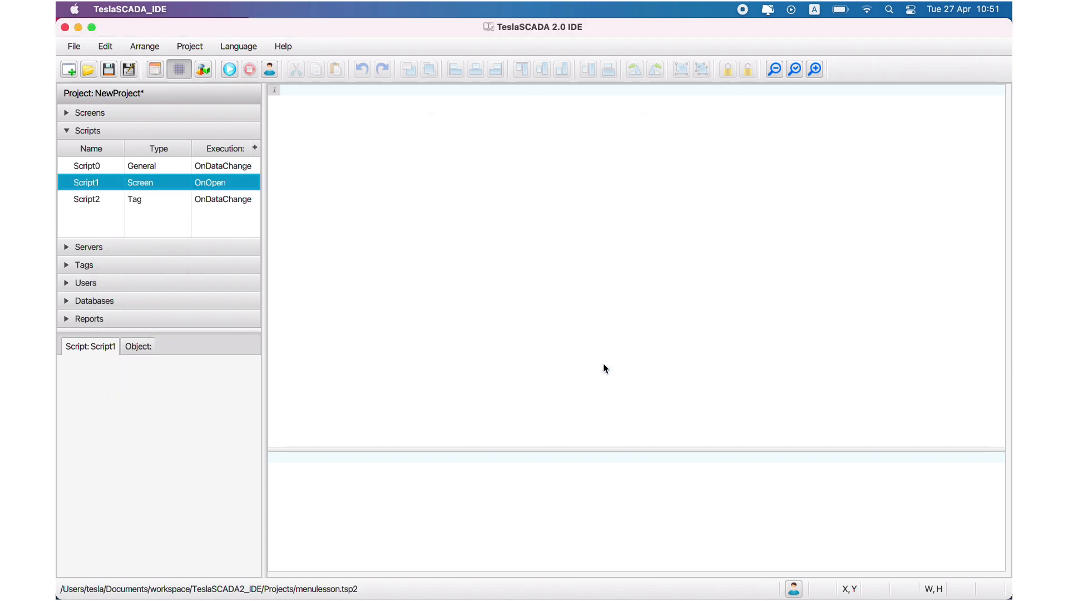
- Create a new script group named Group1
{"action": "right_click", "coordinate": [116, 212]}
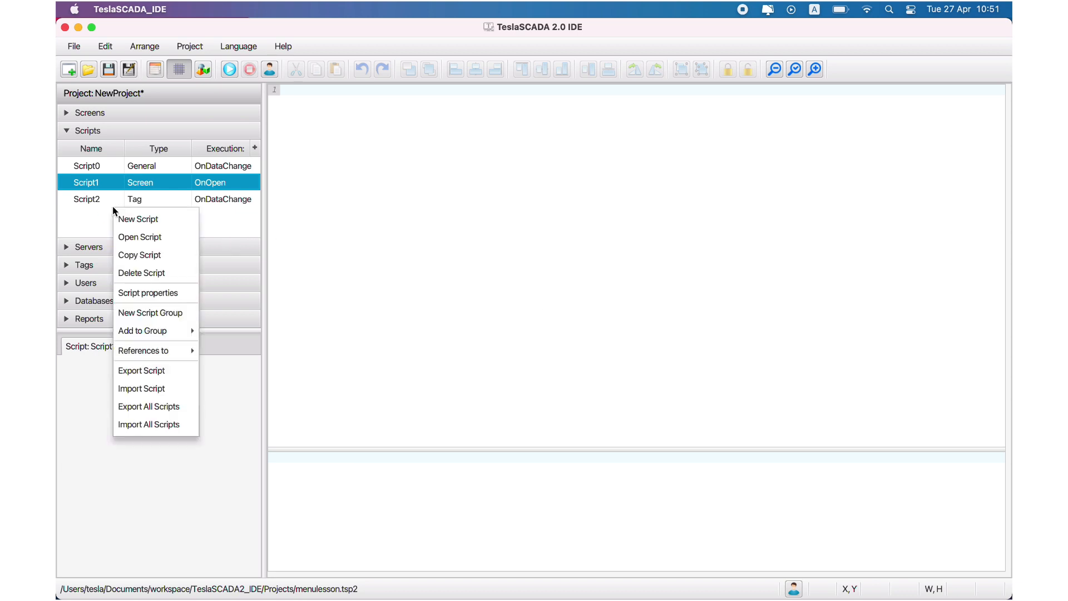
{"action": "left_click", "coordinate": [151, 308]}
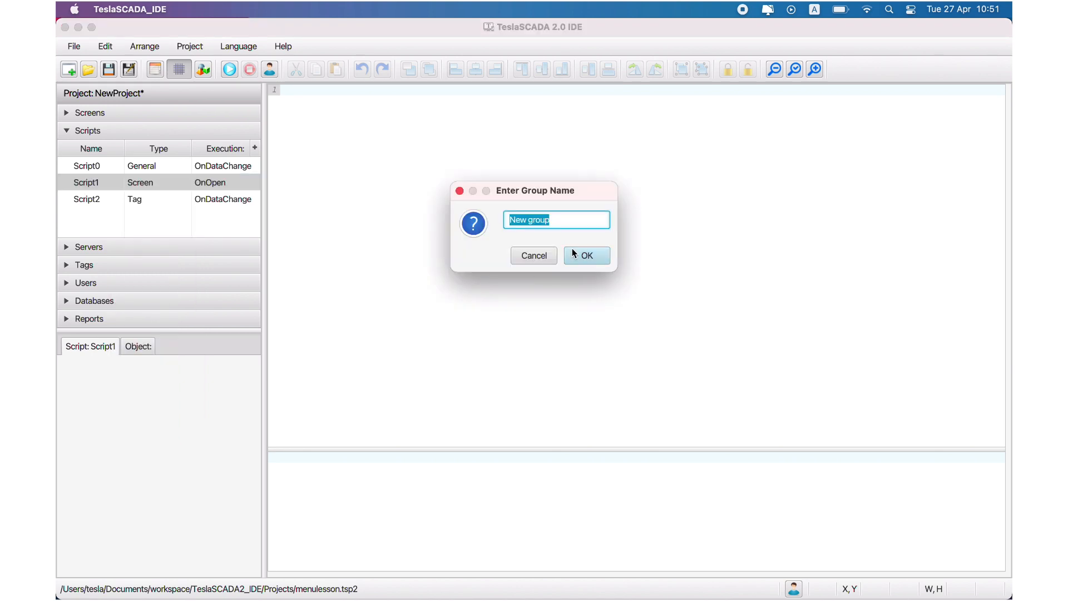
{"action": "type", "text": "Group1"}
{"action": "left_click", "coordinate": [573, 250]}
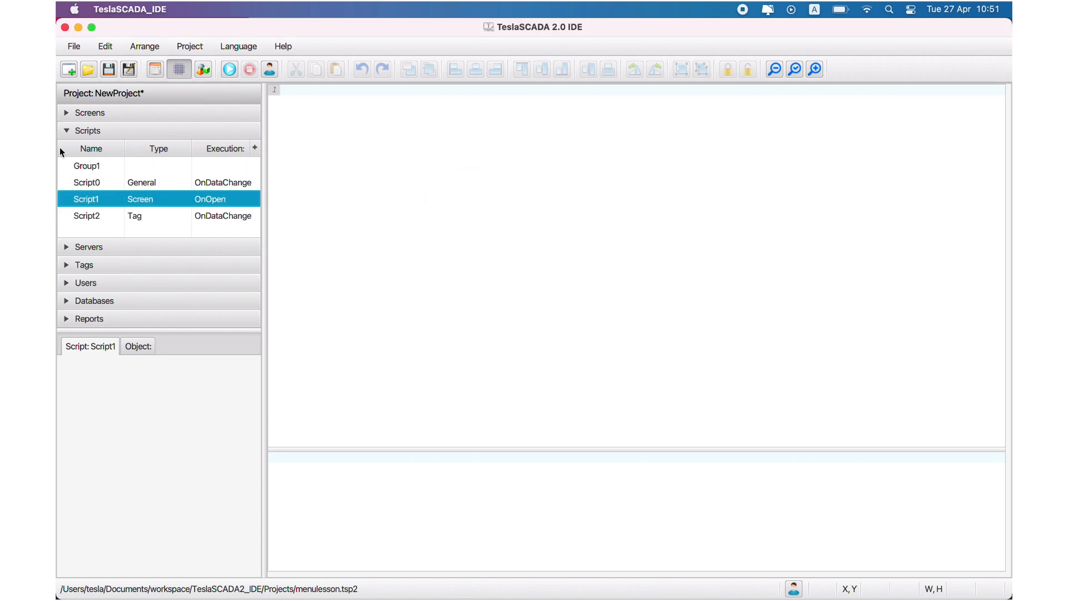
- Create a new script subgroup named Subgroup1 inside Group1
{"action": "left_click", "coordinate": [85, 167]}
{"action": "right_click", "coordinate": [85, 167]}
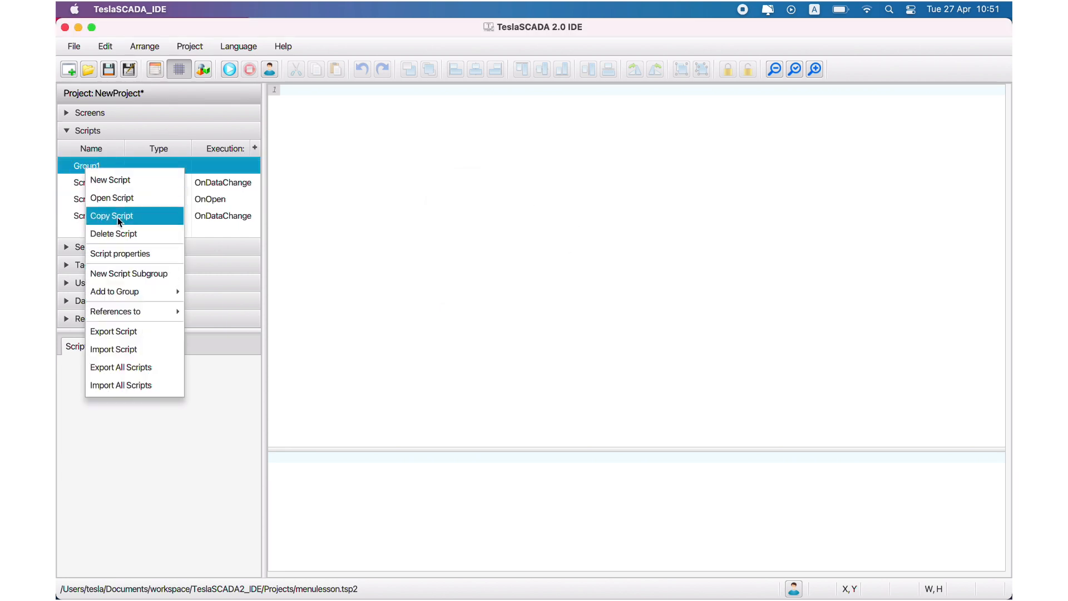
{"action": "left_click", "coordinate": [126, 268]}
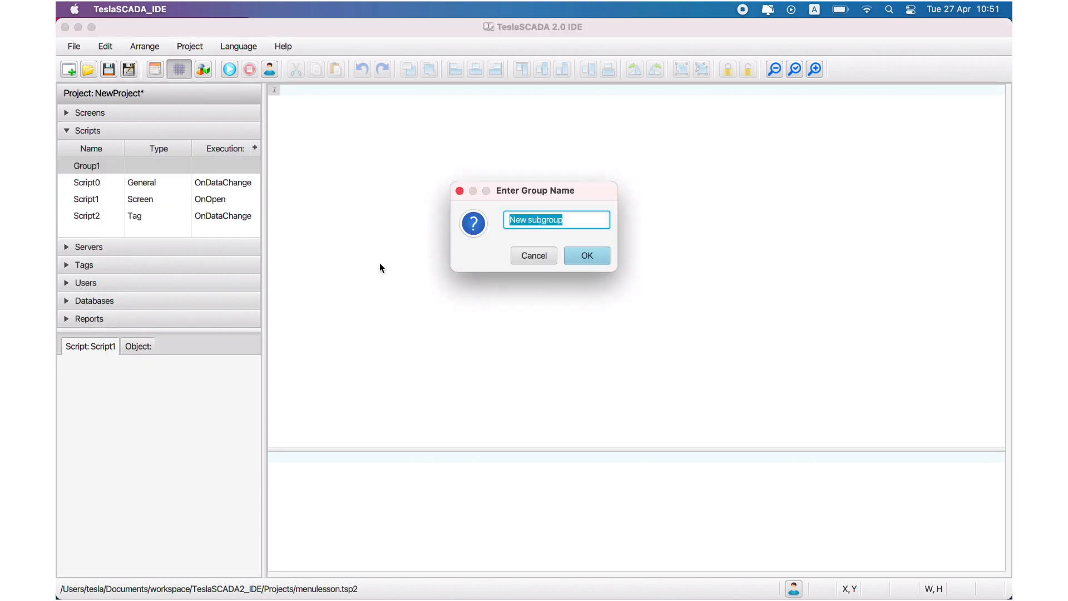
{"action": "type", "text": "Subgroup"}
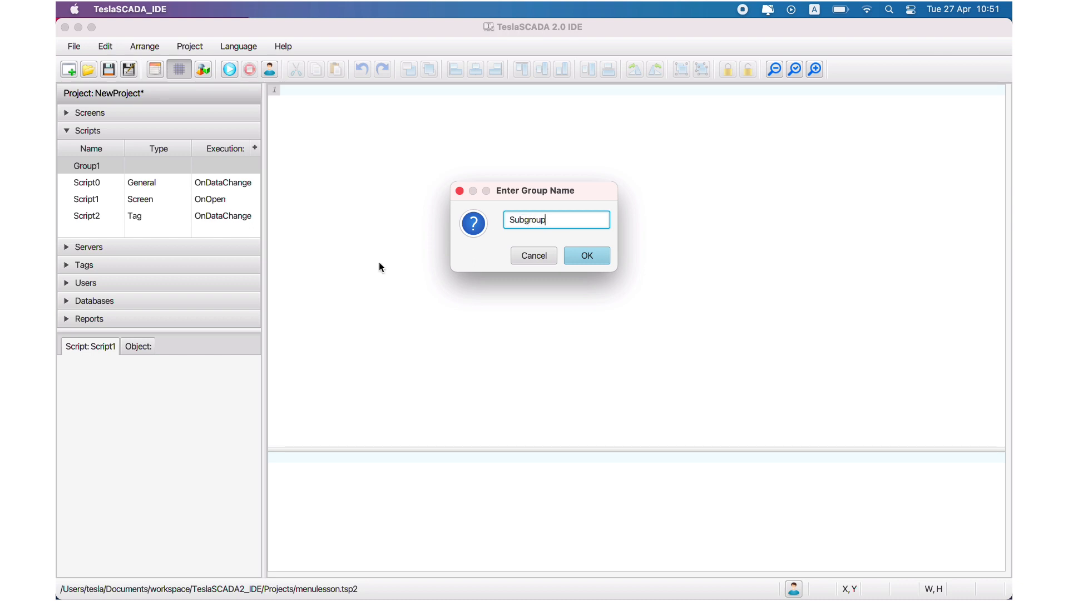
{"action": "type", "text": "1"}
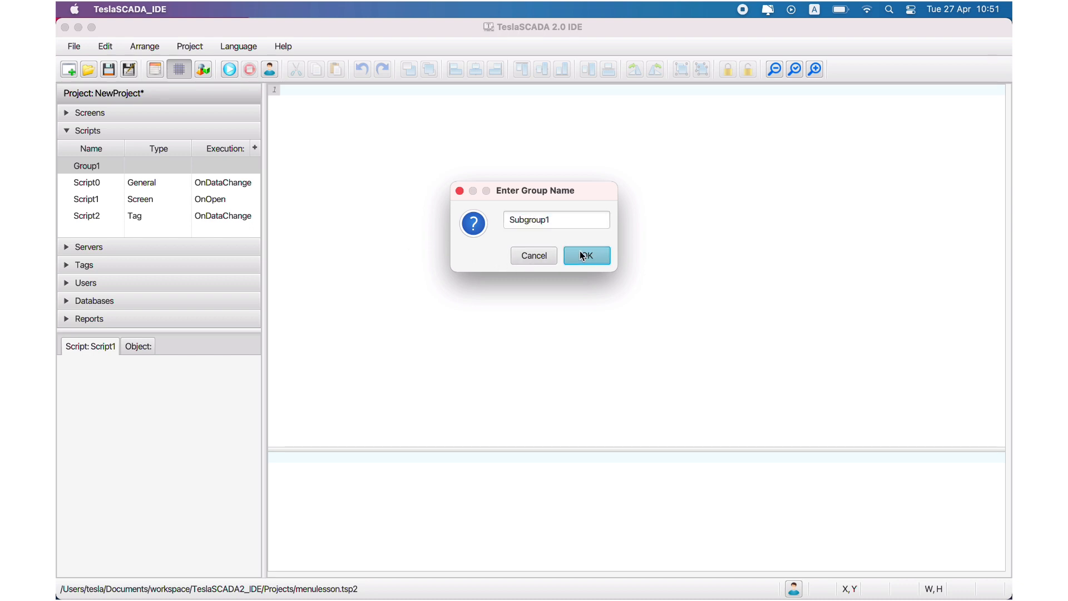
{"action": "left_click", "coordinate": [580, 253]}
- Move Script0 and Script1 into Subgroup1 in the scripts list
{"action": "left_click", "coordinate": [92, 199]}
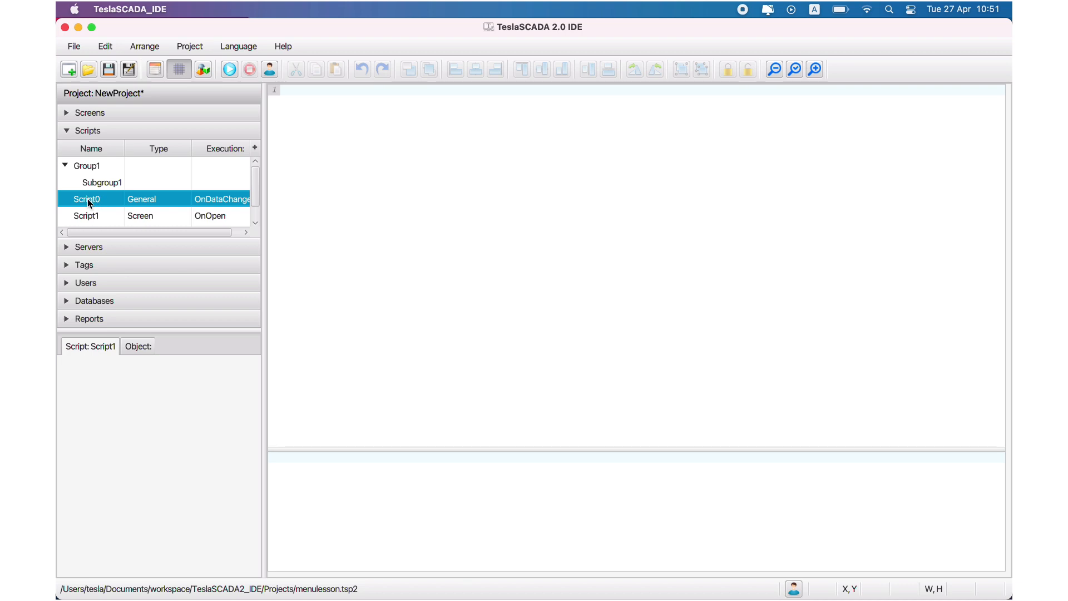
{"action": "left_click_drag", "start_coordinate": [89, 204], "coordinate": [94, 177]}
{"action": "scroll", "coordinate": [107, 195], "scroll_direction": "down", "scroll_amount": 1}
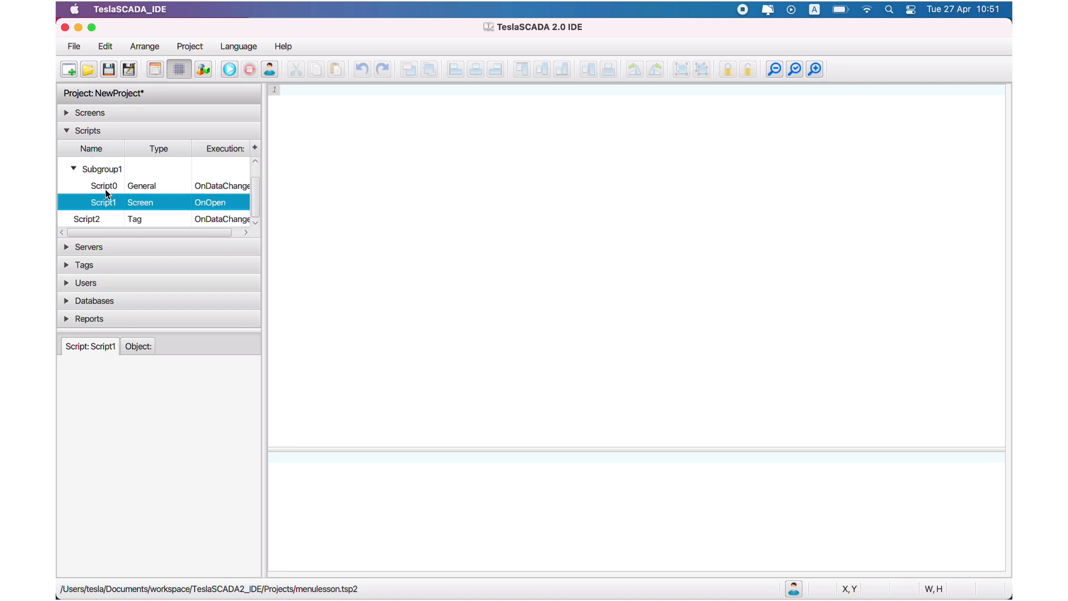
{"action": "scroll", "coordinate": [109, 203], "scroll_direction": "up", "scroll_amount": 1}
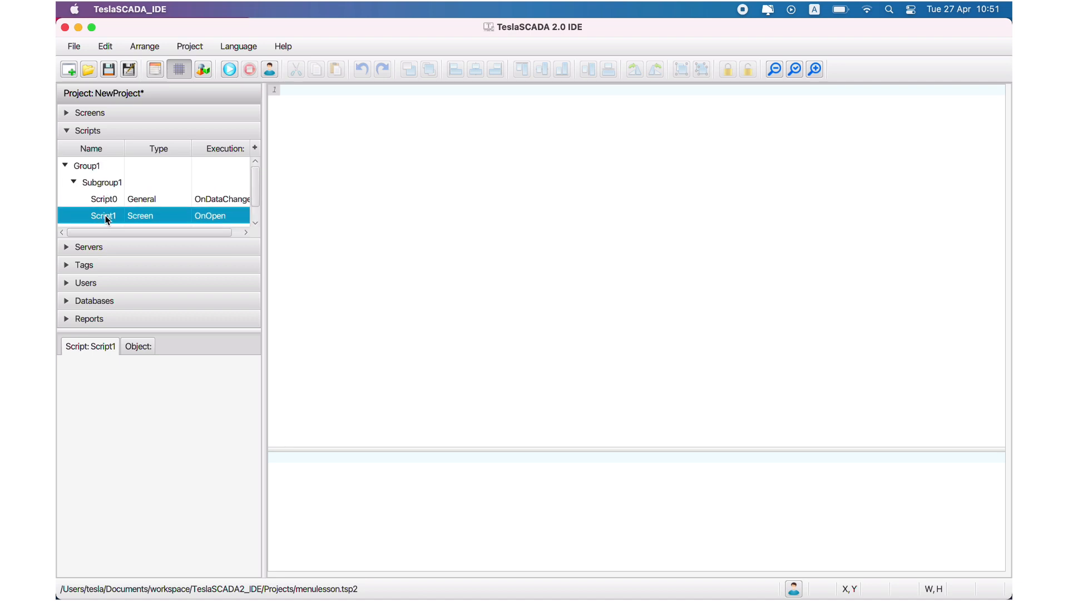
- Move Script1 out of Subgroup1 directly into Group1 and collapse Subgroup1
{"action": "left_click_drag", "start_coordinate": [110, 216], "coordinate": [93, 173]}
{"action": "scroll", "coordinate": [91, 168], "scroll_direction": "down", "scroll_amount": 1}
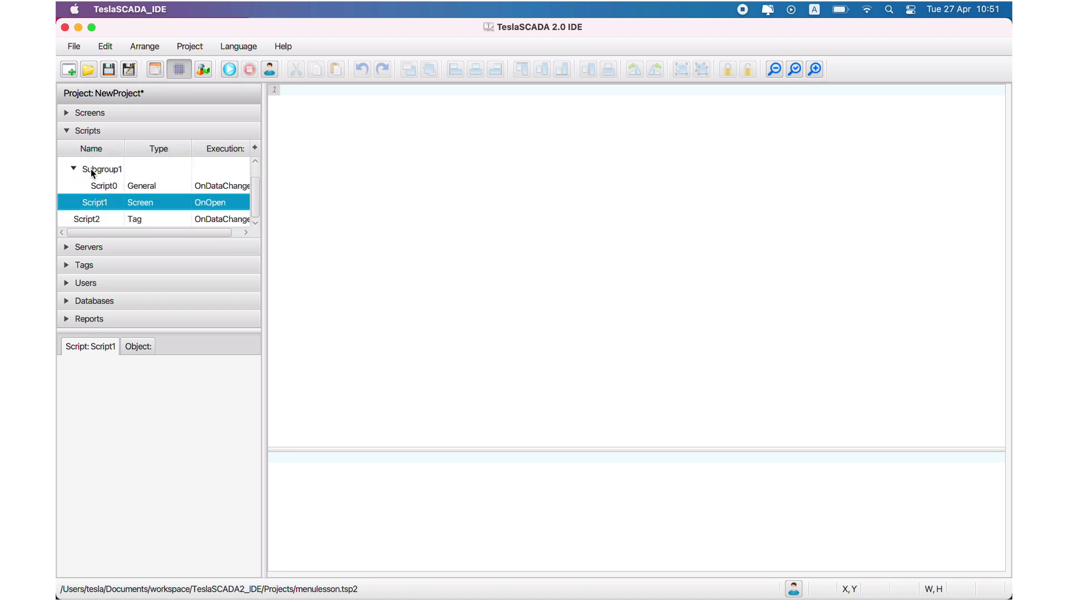
{"action": "left_click", "coordinate": [73, 168]}
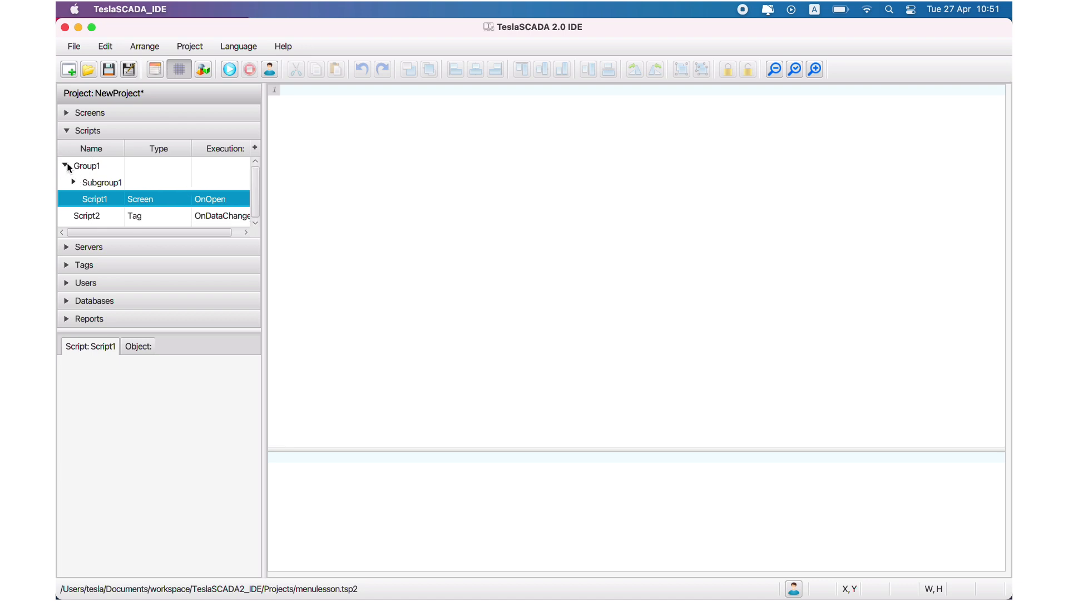
{"action": "left_click", "coordinate": [66, 166]}
{"action": "left_click", "coordinate": [67, 166]}
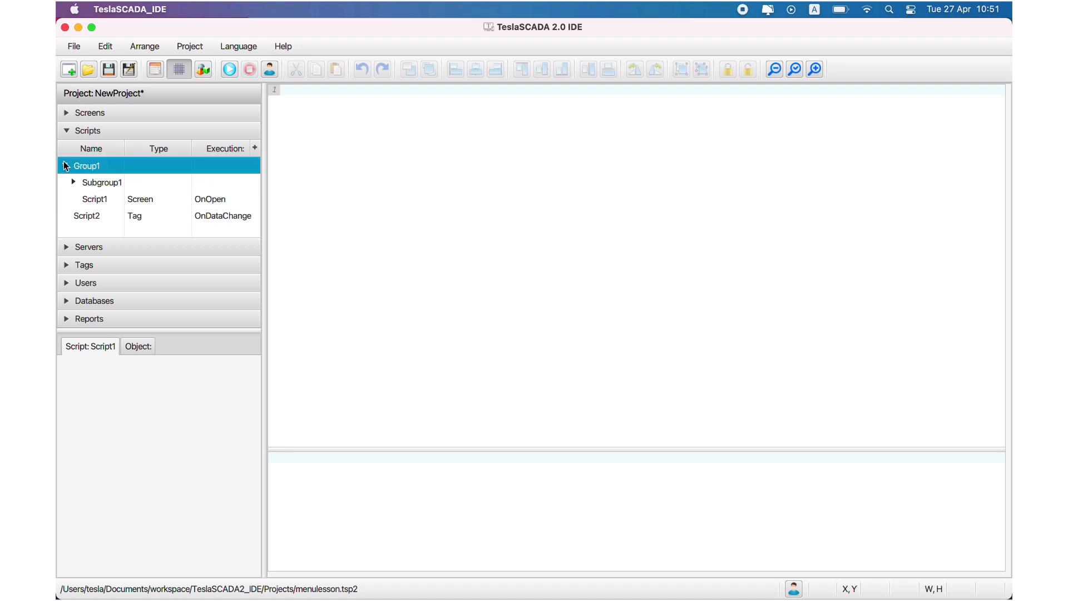
{"action": "right_click", "coordinate": [67, 202]}
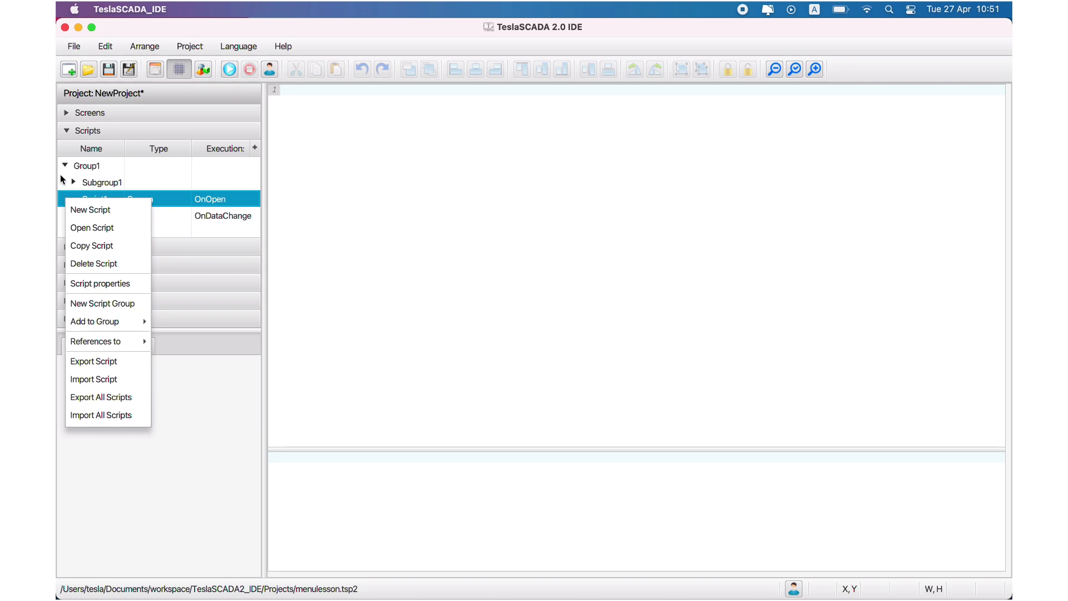
{"action": "left_click", "coordinate": [60, 173]}
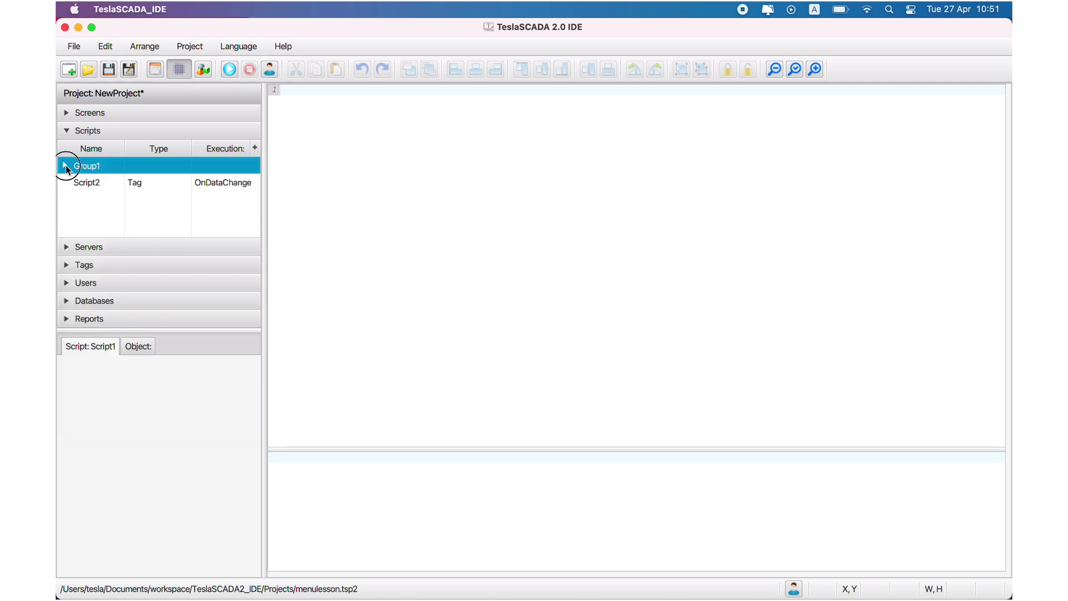
{"action": "left_click", "coordinate": [66, 167]}
- View the screen references of Script1 and close the list
{"action": "left_click", "coordinate": [82, 199]}
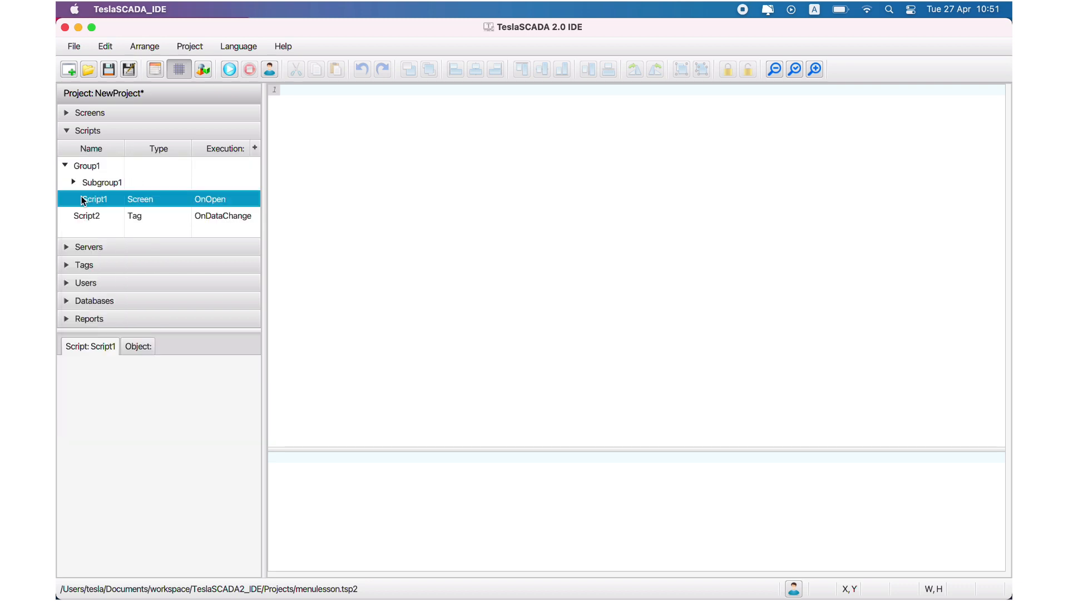
{"action": "right_click", "coordinate": [82, 199]}
{"action": "mouse_move", "coordinate": [98, 345]}
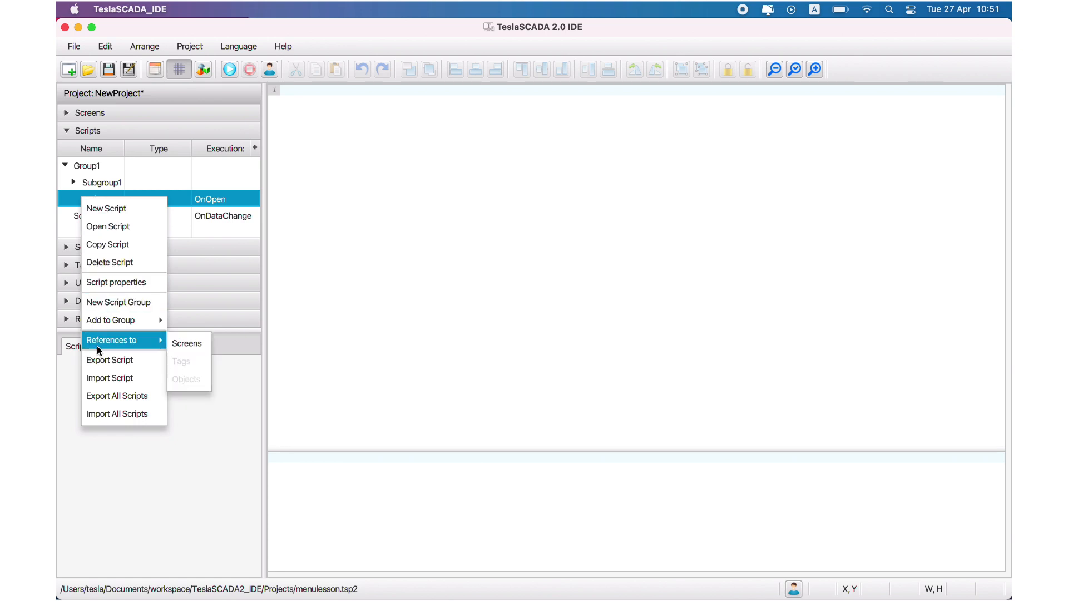
{"action": "left_click", "coordinate": [186, 345]}
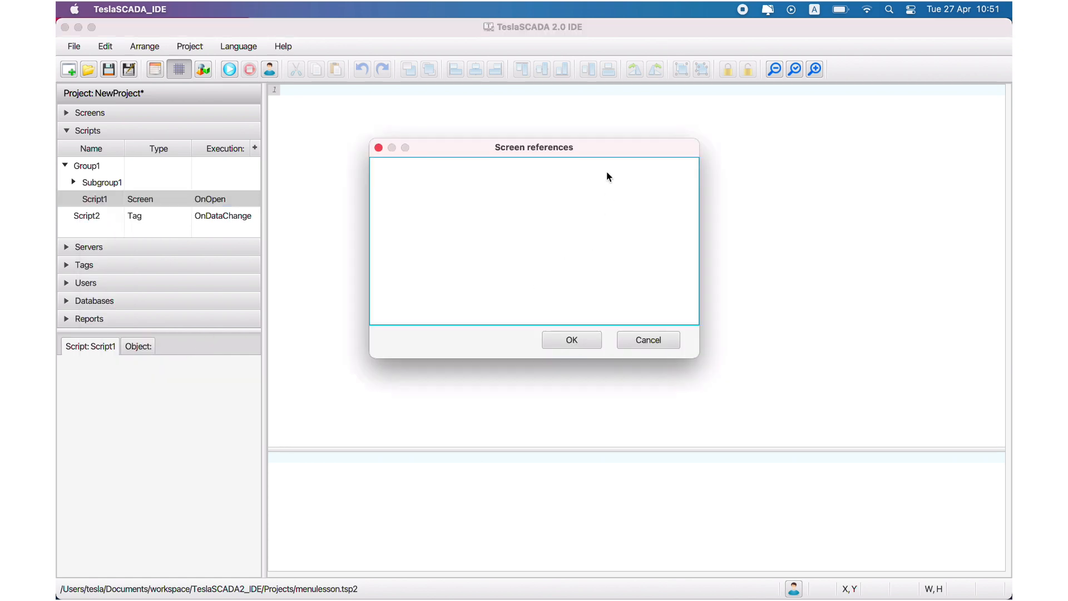
{"action": "left_click", "coordinate": [647, 339]}
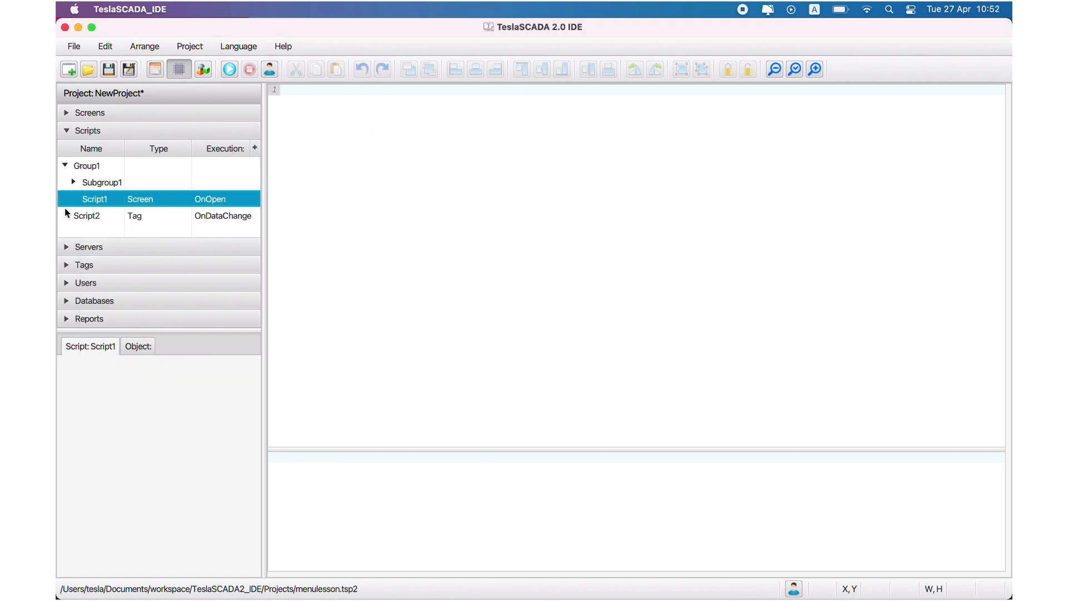
- View the tag references of Script2, check the script settings of the referenced tag and close them without changes
{"action": "left_click", "coordinate": [79, 220]}
{"action": "right_click", "coordinate": [78, 216]}
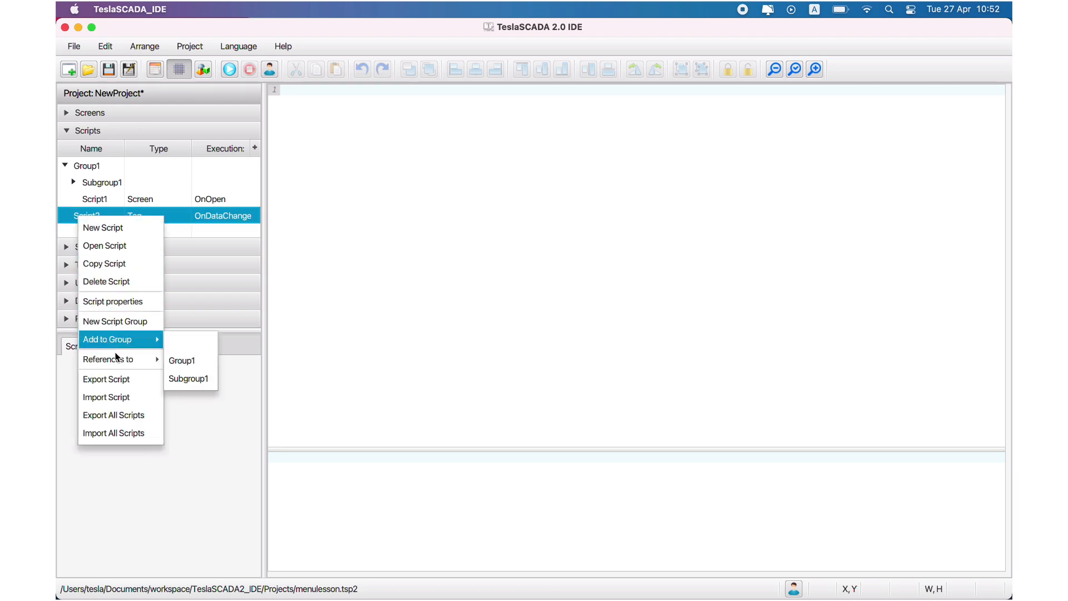
{"action": "mouse_move", "coordinate": [120, 360]}
{"action": "left_click", "coordinate": [196, 382]}
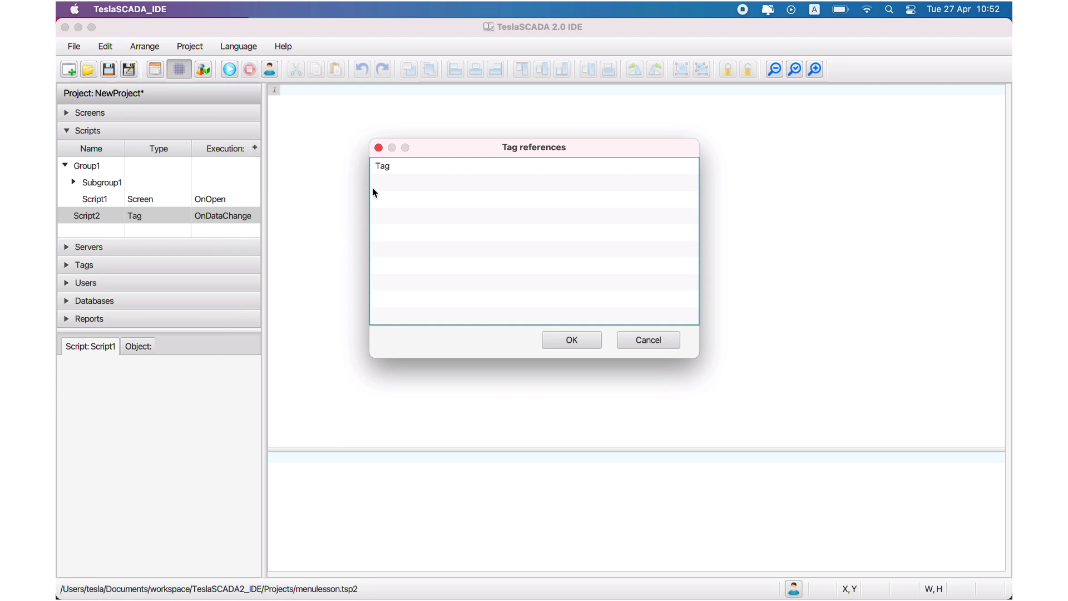
{"action": "double_click", "coordinate": [383, 168]}
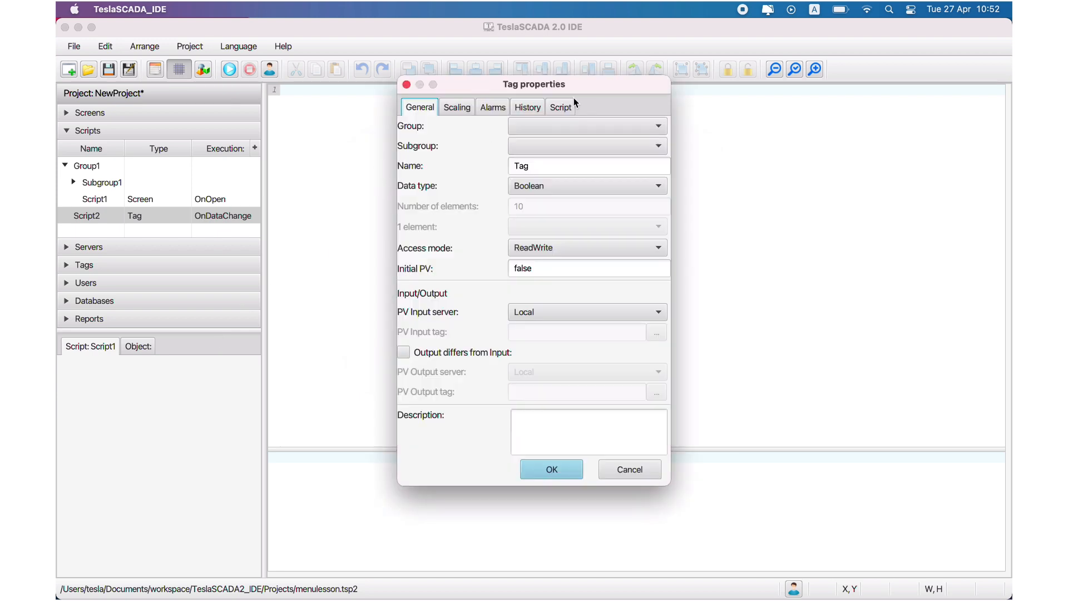
{"action": "left_click", "coordinate": [570, 106]}
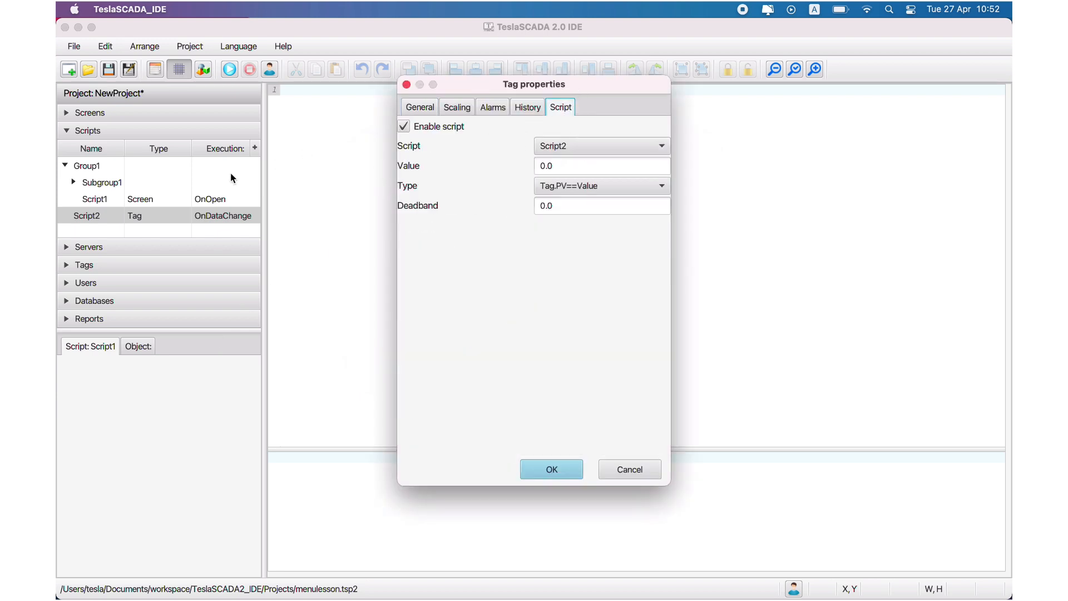
{"action": "left_click", "coordinate": [623, 469]}
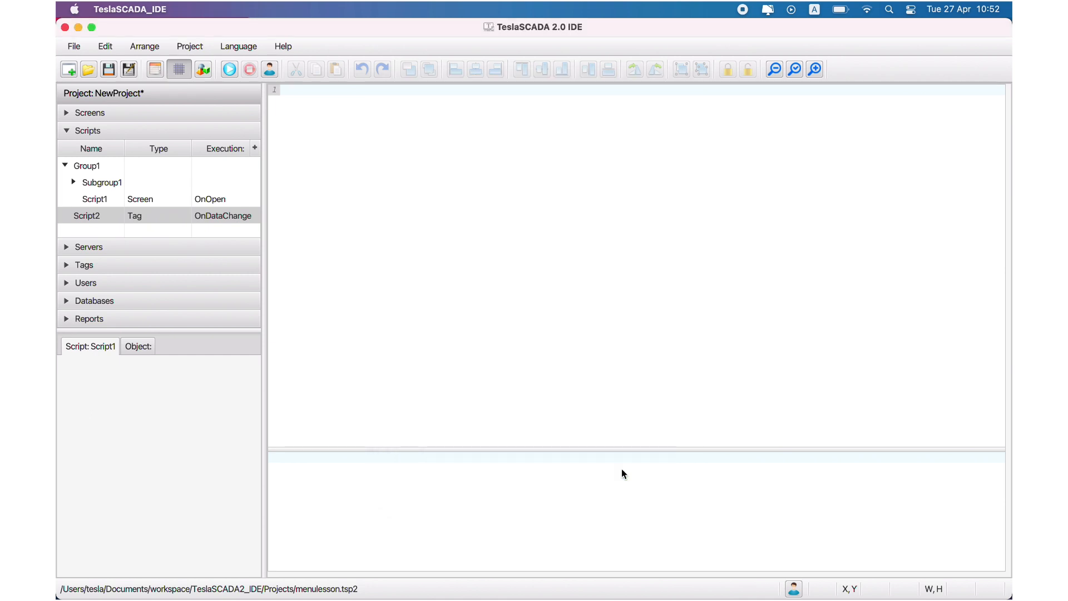
{"action": "right_click", "coordinate": [119, 230]}
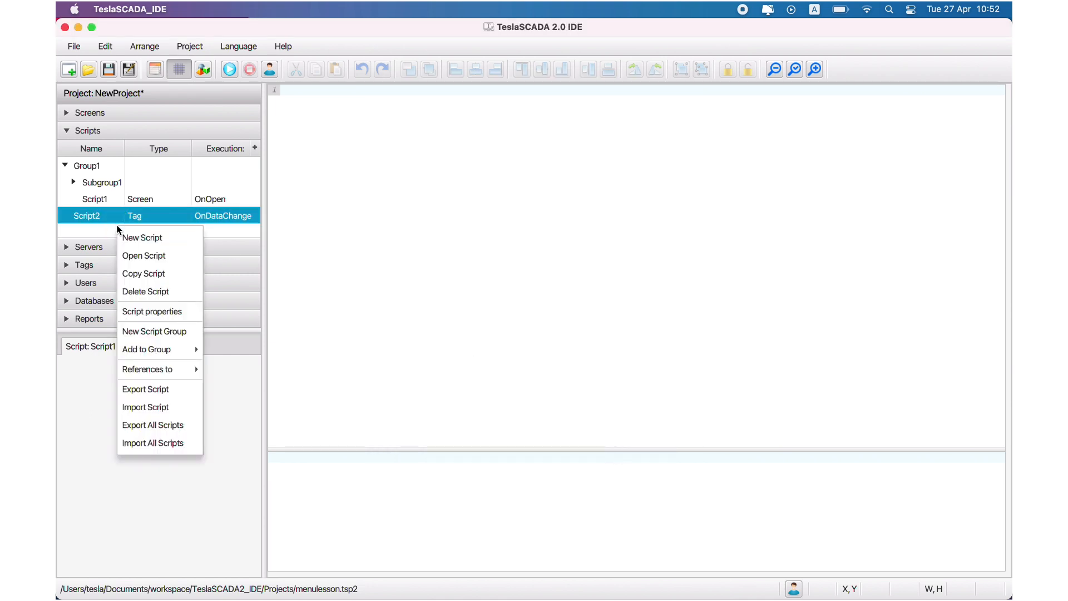
{"action": "right_click", "coordinate": [101, 217]}
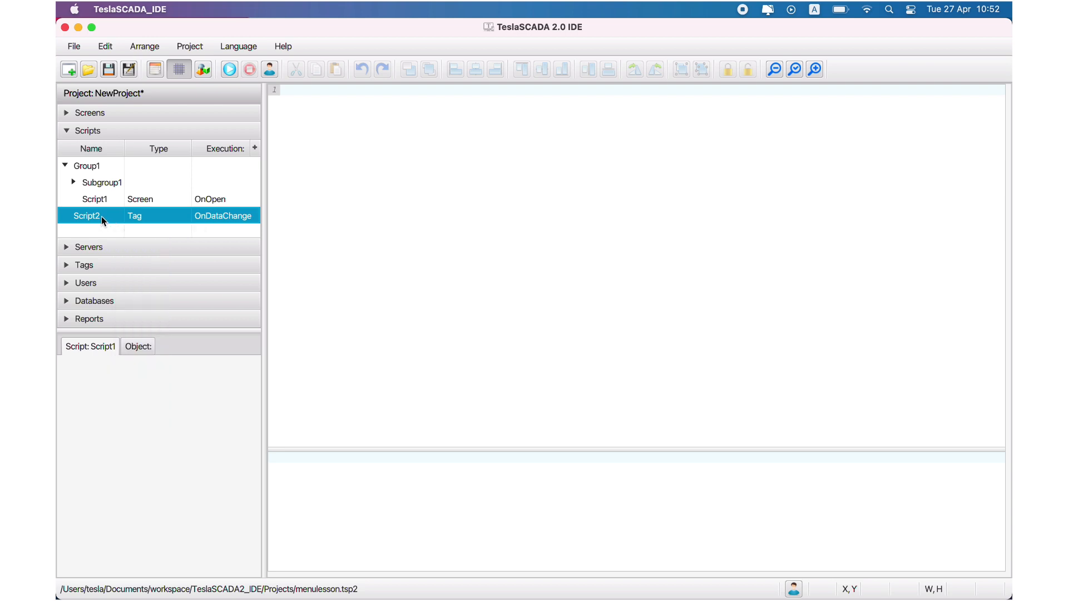
{"action": "right_click", "coordinate": [101, 216]}
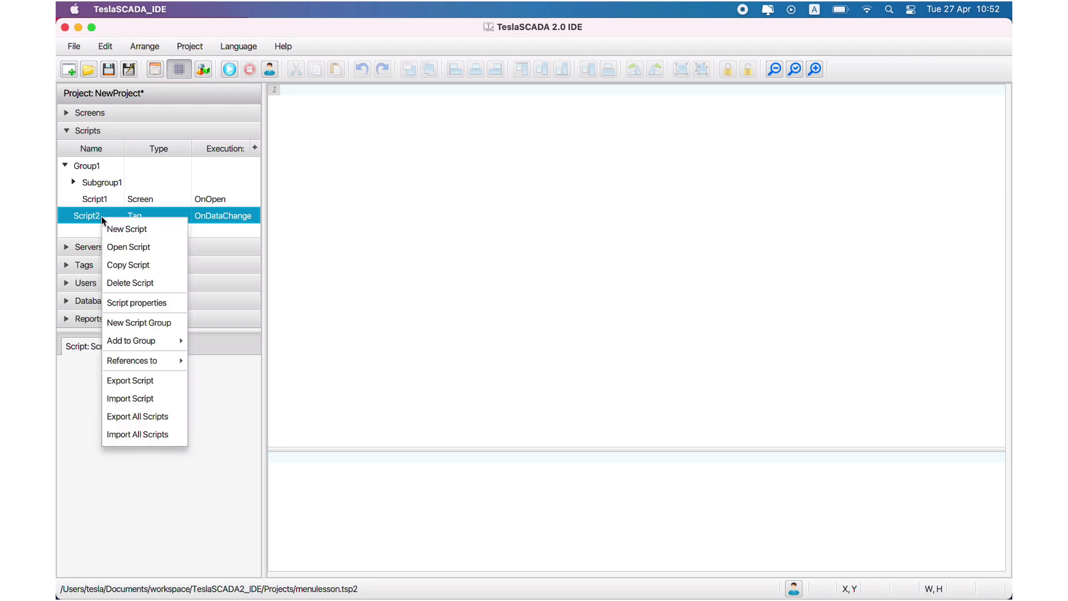
{"action": "left_click", "coordinate": [142, 382]}
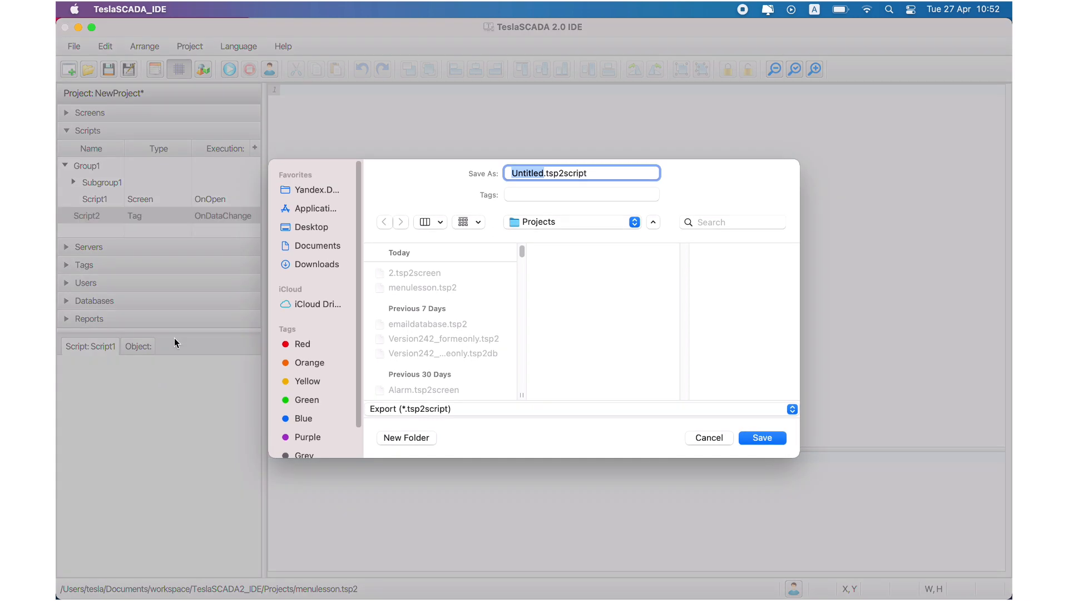
{"action": "left_click_drag", "start_coordinate": [595, 173], "coordinate": [550, 173]}
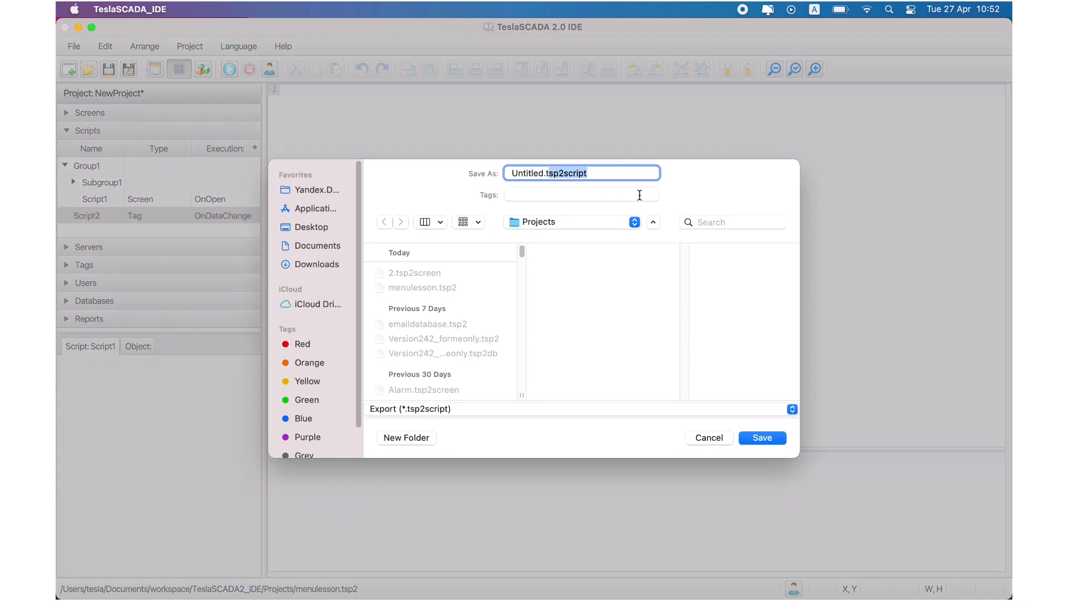
{"action": "type", "text": "t2"}
{"action": "left_click", "coordinate": [730, 439]}
- Export Script2 to the Projects folder as 2.tsp2script
{"action": "right_click", "coordinate": [244, 218]}
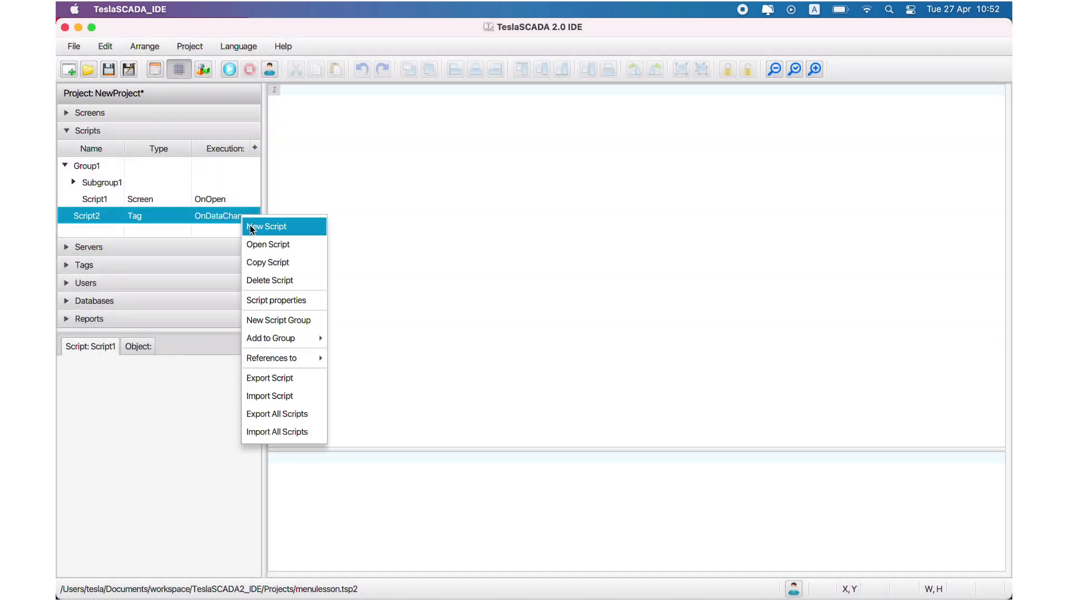
{"action": "left_click", "coordinate": [300, 383]}
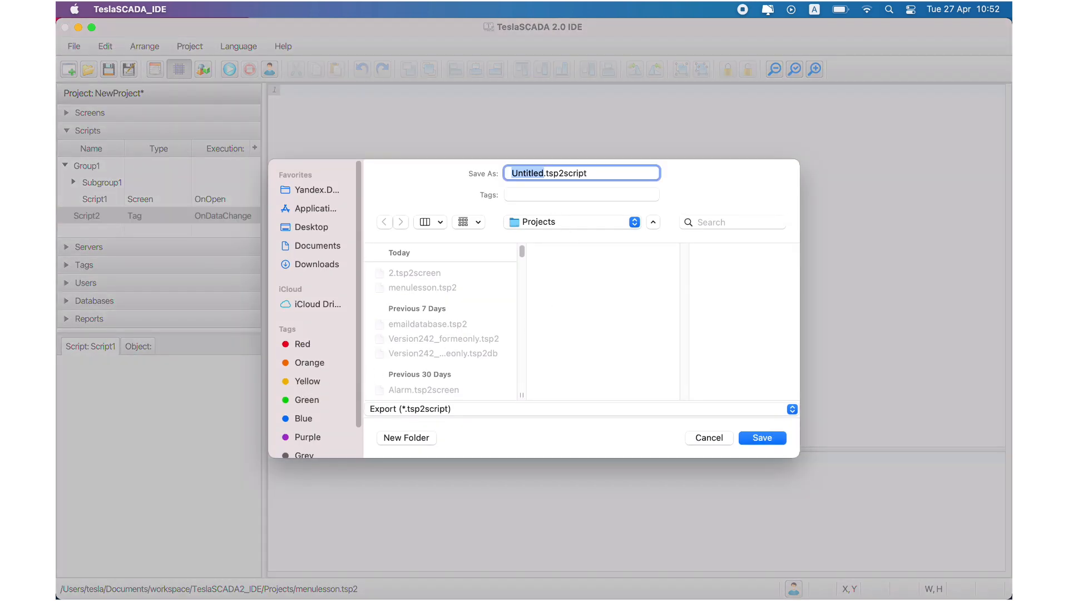
{"action": "type", "text": "2"}
{"action": "left_click", "coordinate": [761, 438]}
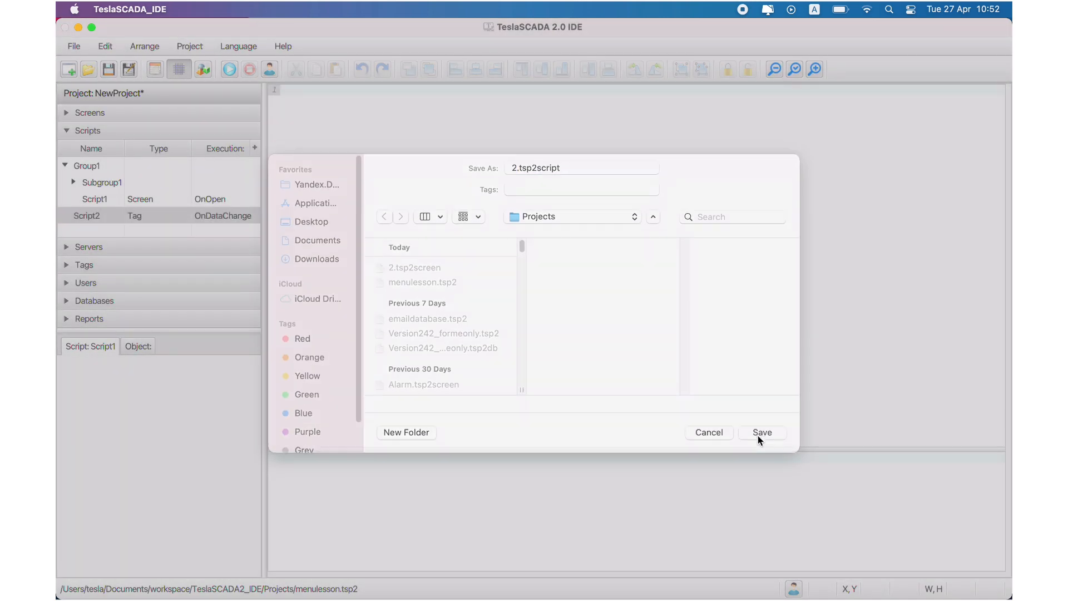
- Import a script from the file 2.tsp2script in the Projects folder
{"action": "right_click", "coordinate": [87, 226]}
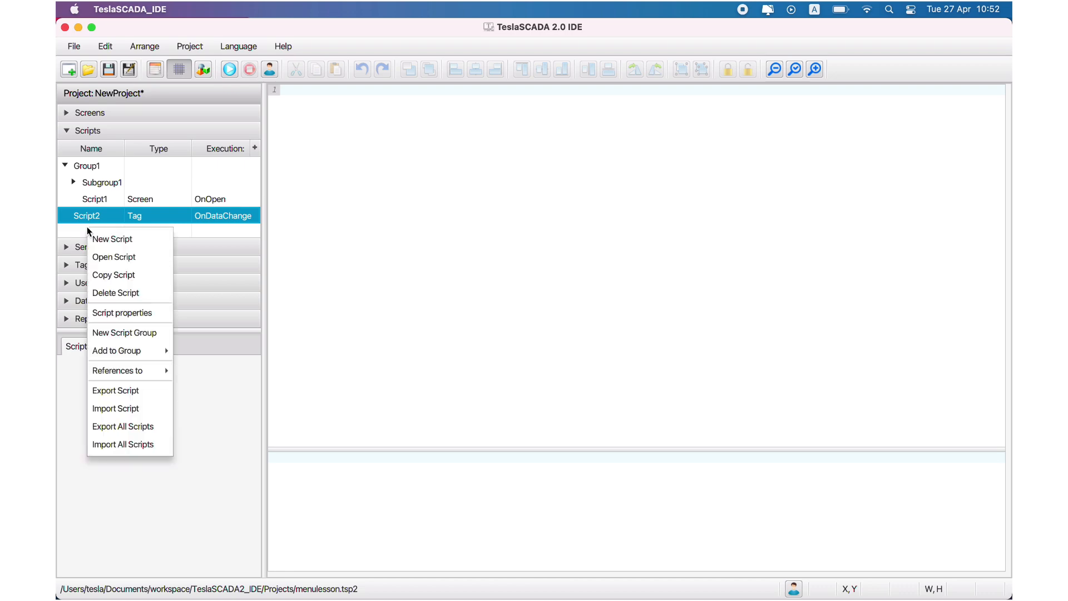
{"action": "left_click", "coordinate": [129, 413]}
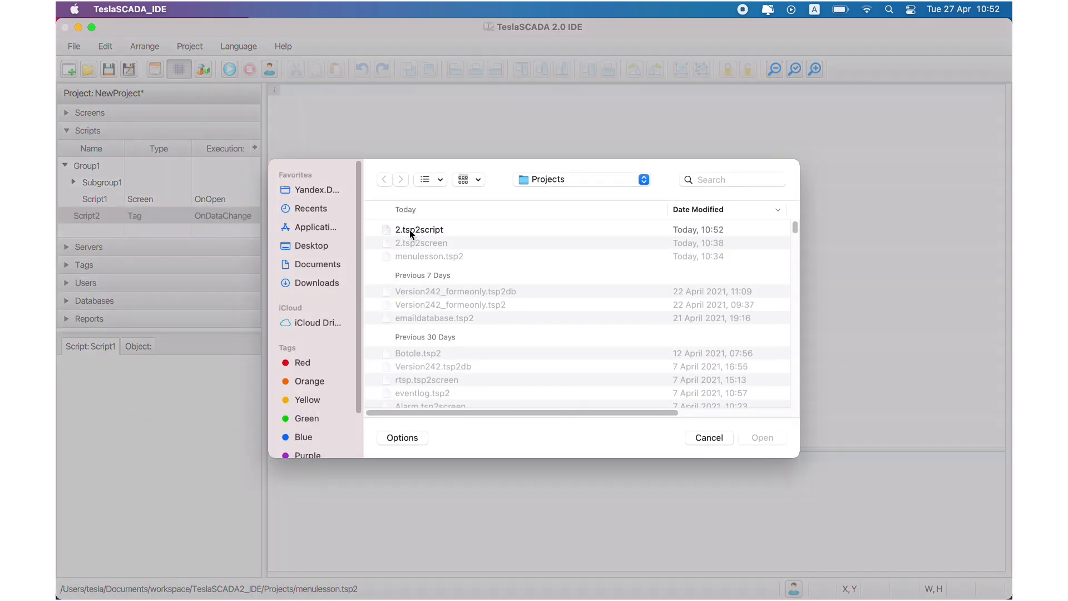
{"action": "double_click", "coordinate": [409, 229]}
- Delete the imported duplicate of Script2 at the end of the scripts list
{"action": "scroll", "coordinate": [121, 211], "scroll_direction": "down", "scroll_amount": 1}
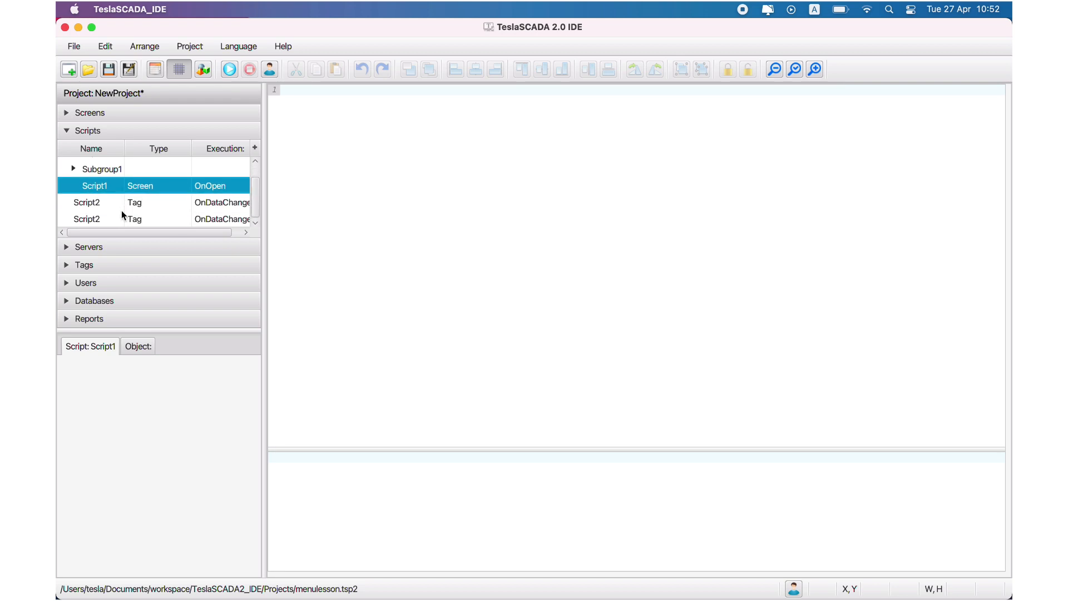
{"action": "left_click", "coordinate": [119, 217]}
{"action": "right_click", "coordinate": [120, 217]}
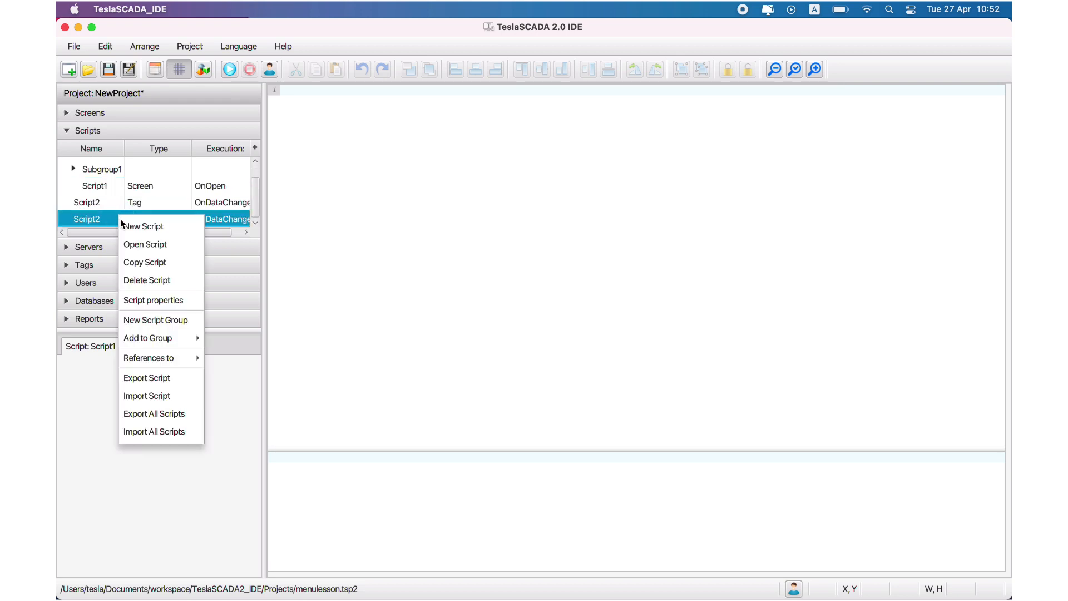
{"action": "left_click", "coordinate": [146, 281]}
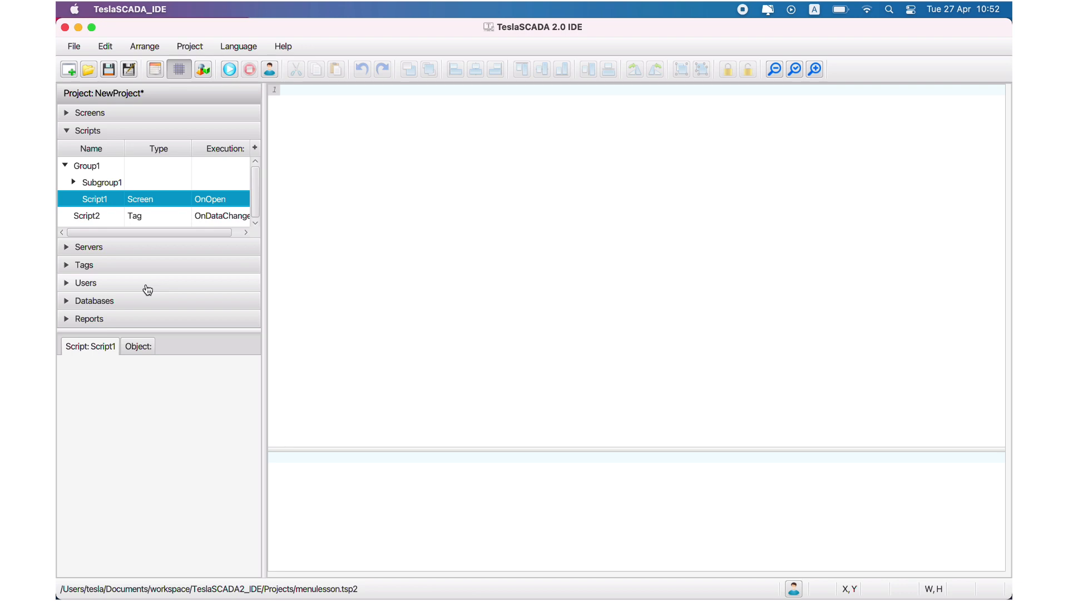
{"action": "right_click", "coordinate": [95, 214]}
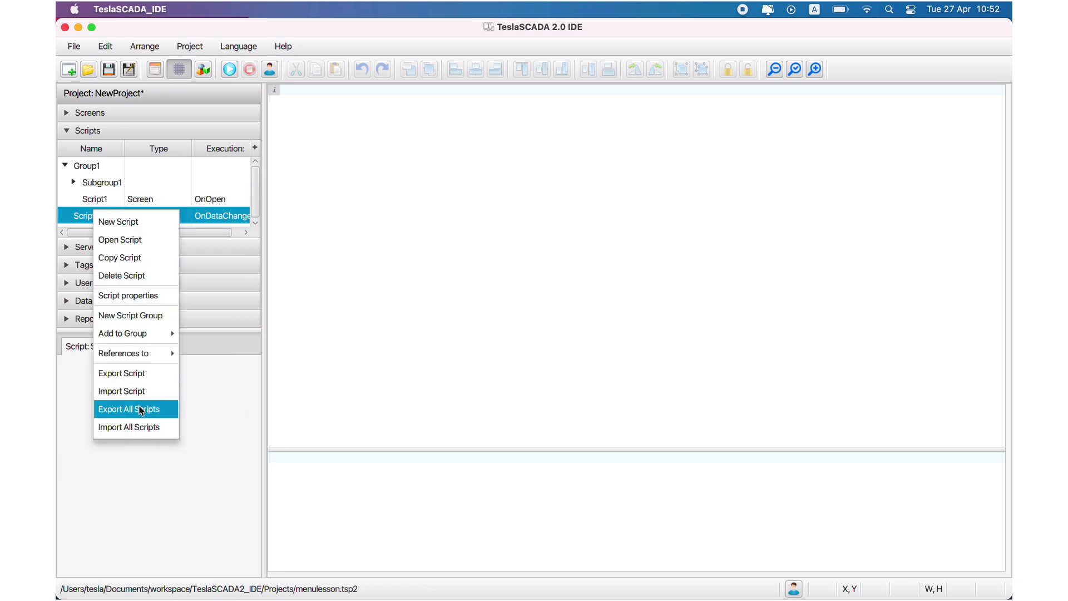
{"action": "left_click", "coordinate": [184, 190]}
{"action": "left_click", "coordinate": [185, 188]}
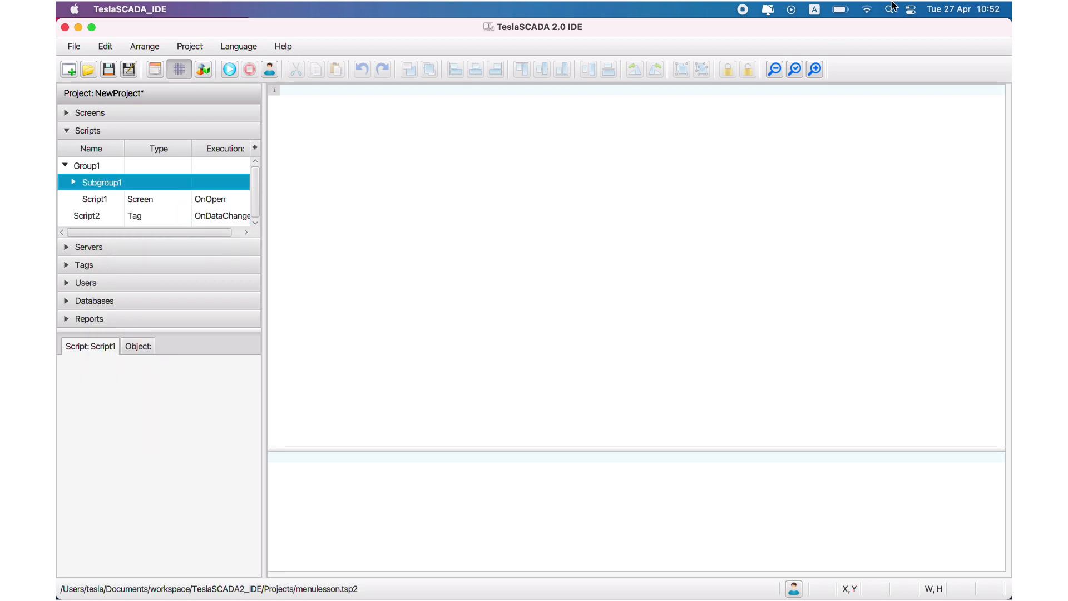